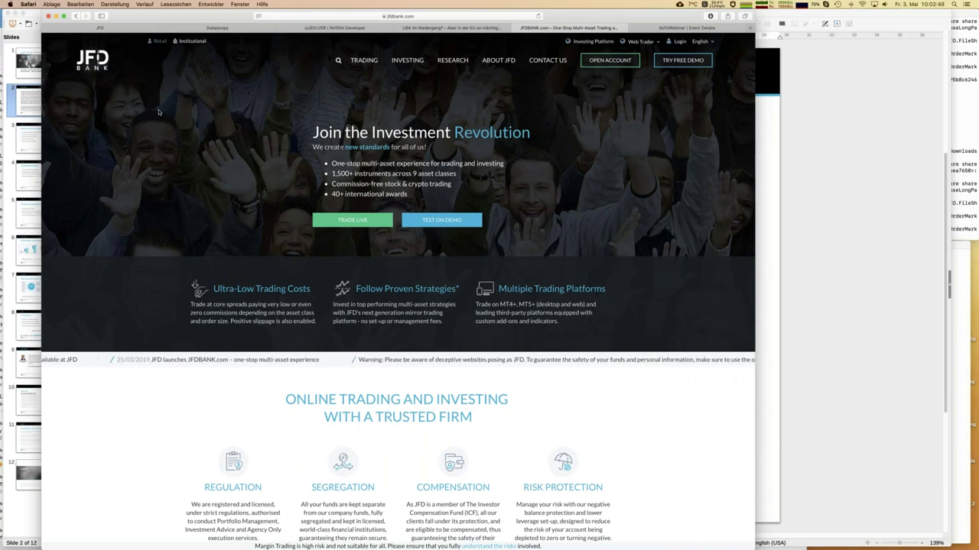
Open the JFD Invest page and review its sign-up steps and the top five performing strategies
mouse_move(411, 63)
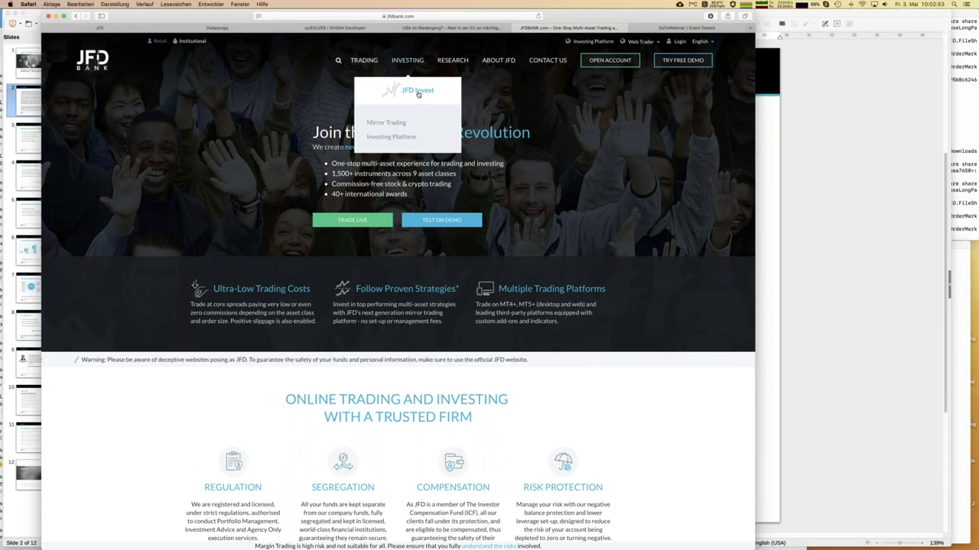
click(418, 92)
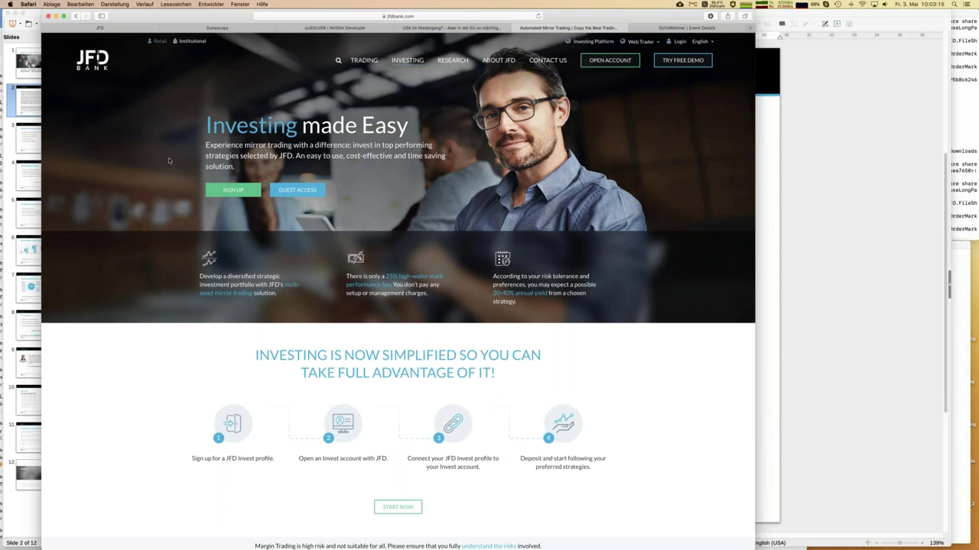
scroll(153, 150, down, 5)
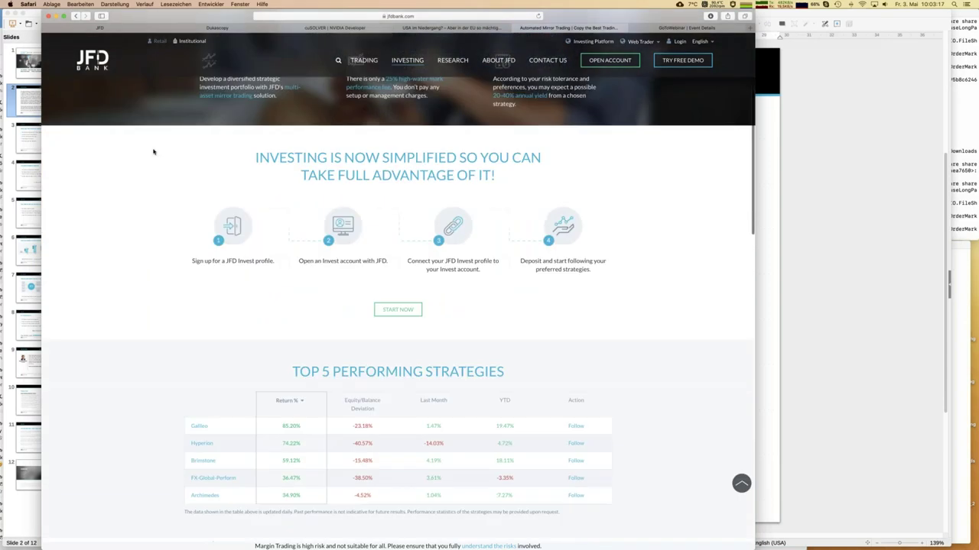
scroll(153, 150, down, 1)
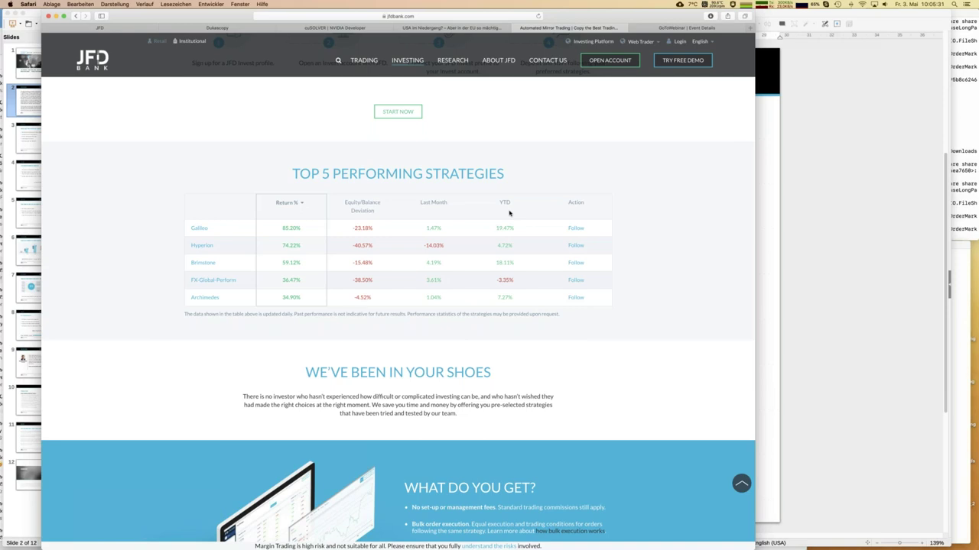
scroll(509, 213, up, 5)
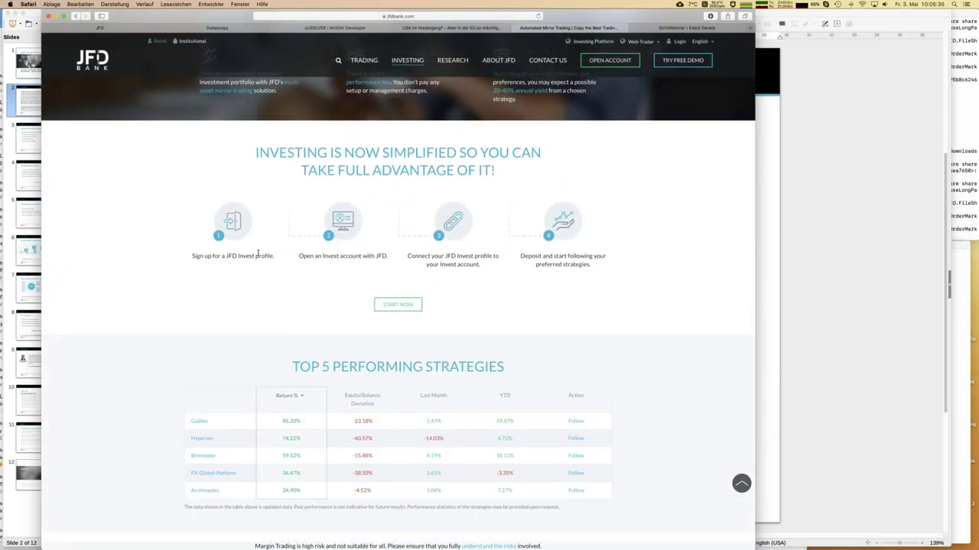
scroll(258, 254, up, 4)
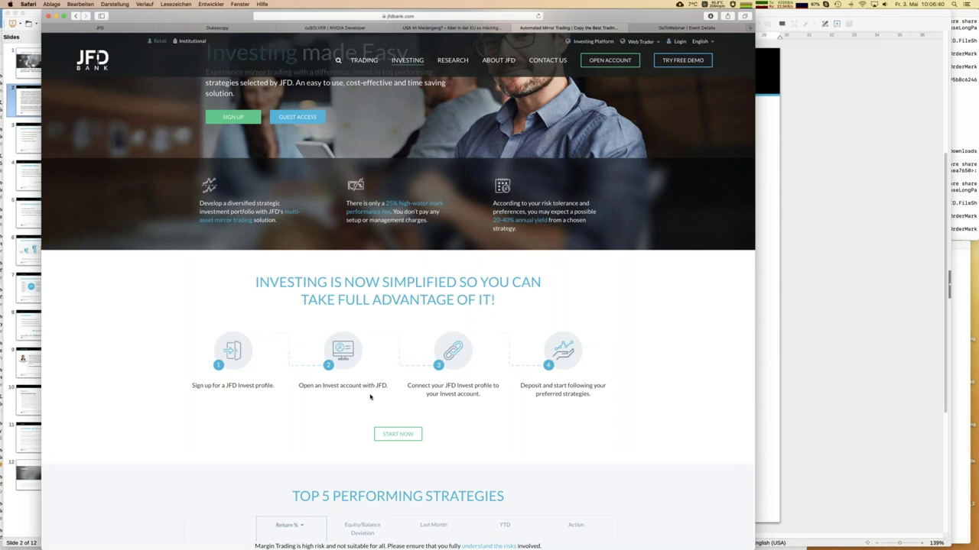
scroll(370, 397, down, 1)
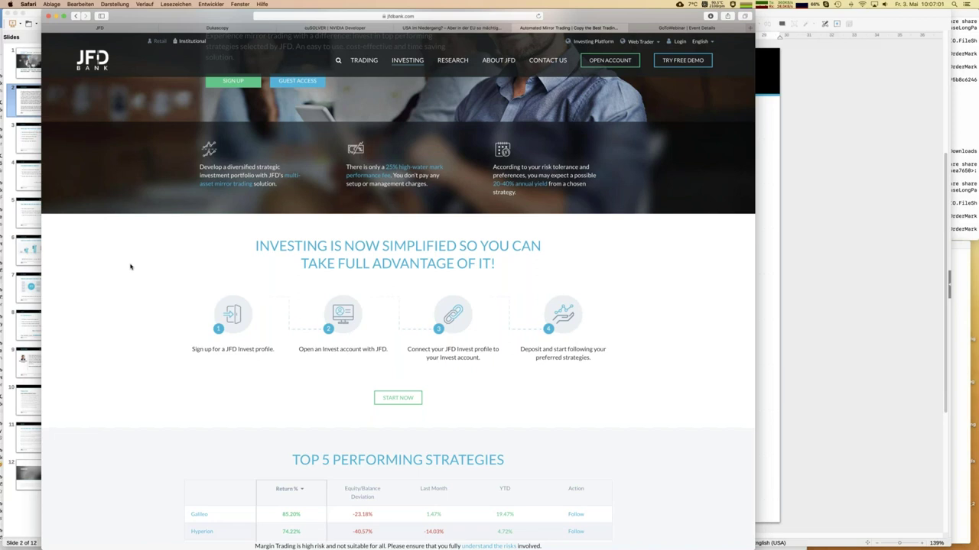
scroll(141, 200, up, 2)
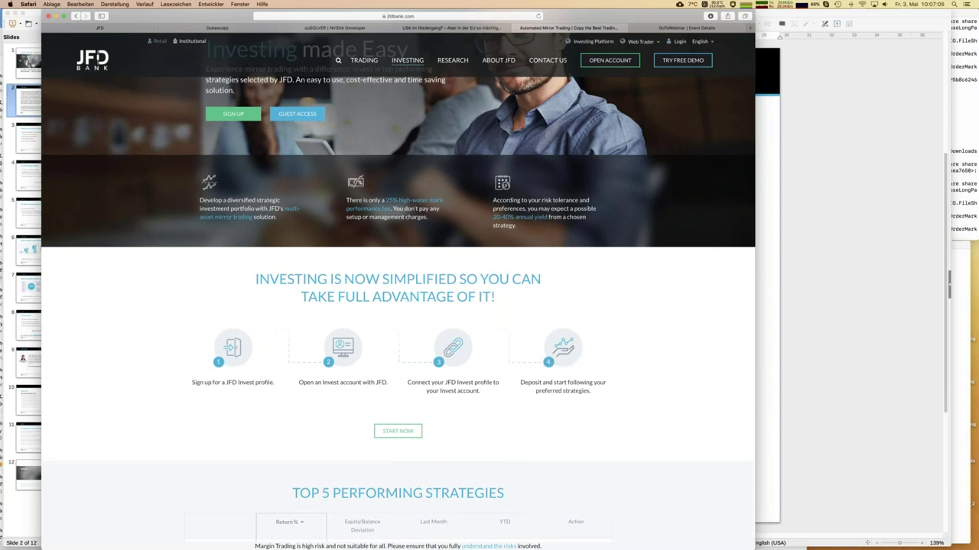
Switch to Outlook to read the newsletter on weekly strategy performance, and return to the JFD Invest page in Safari
mouse_move(2, 337)
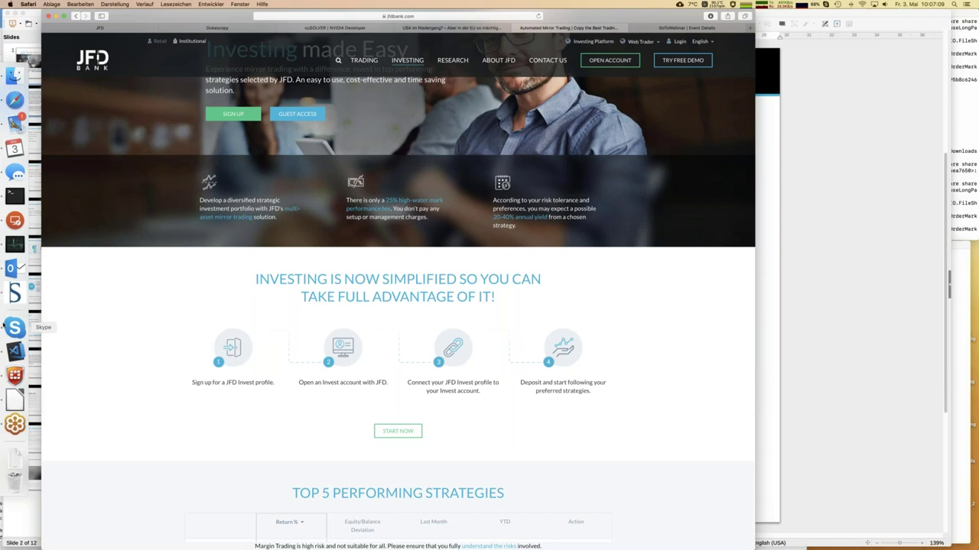
click(12, 272)
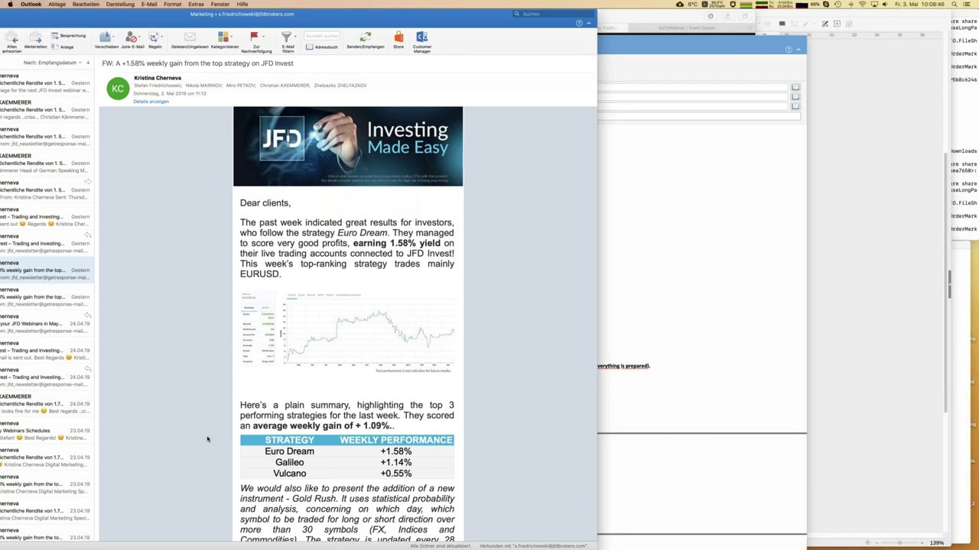
mouse_move(1, 290)
click(15, 99)
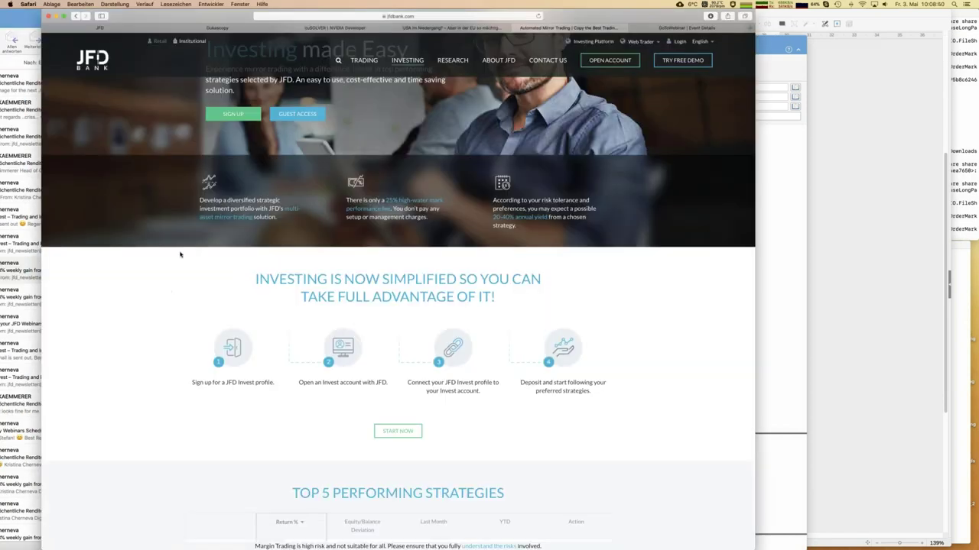
Enter the investing platform with guest access and display the Galileo strategy's Equity/Balance Deviation chart
click(298, 115)
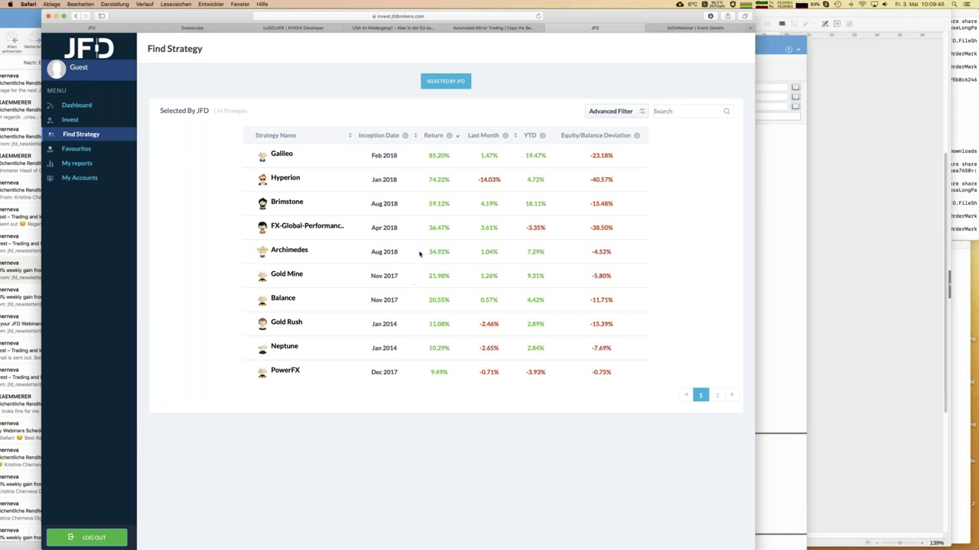
click(281, 154)
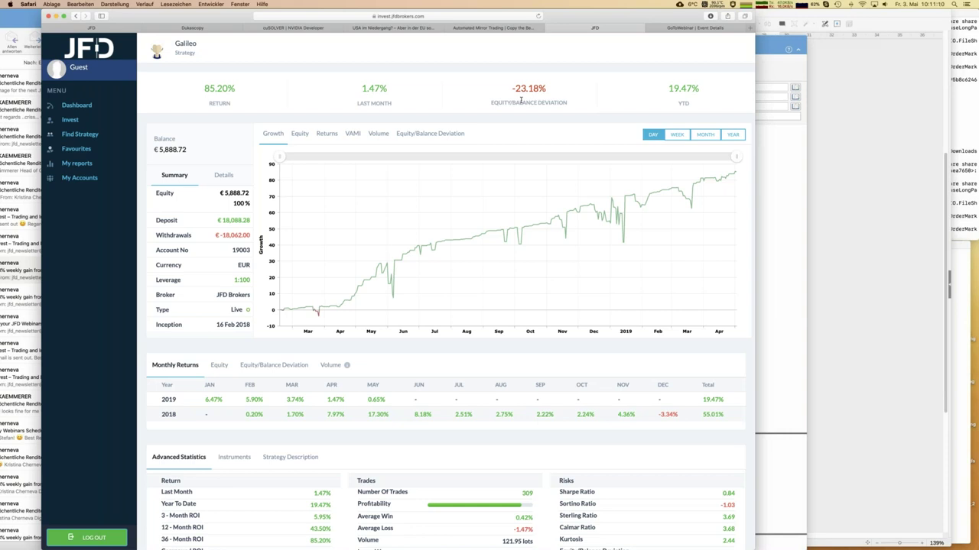
click(430, 134)
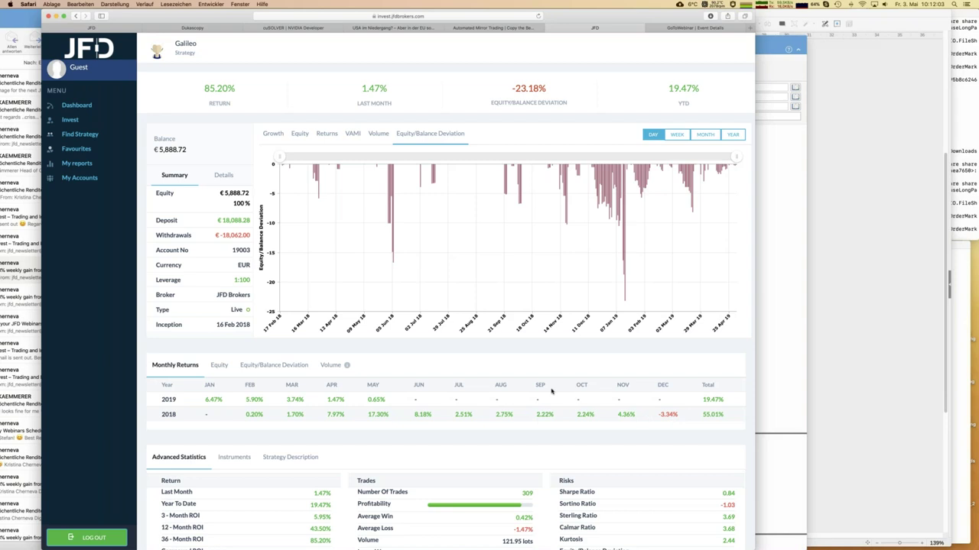
Review Galileo's advanced statistics and the instruments it trades
scroll(551, 392, down, 3)
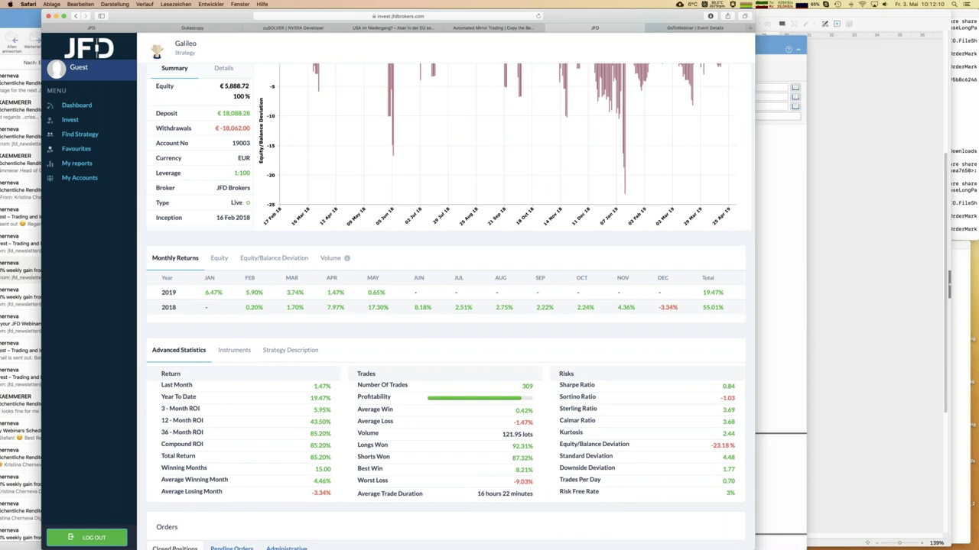
click(235, 351)
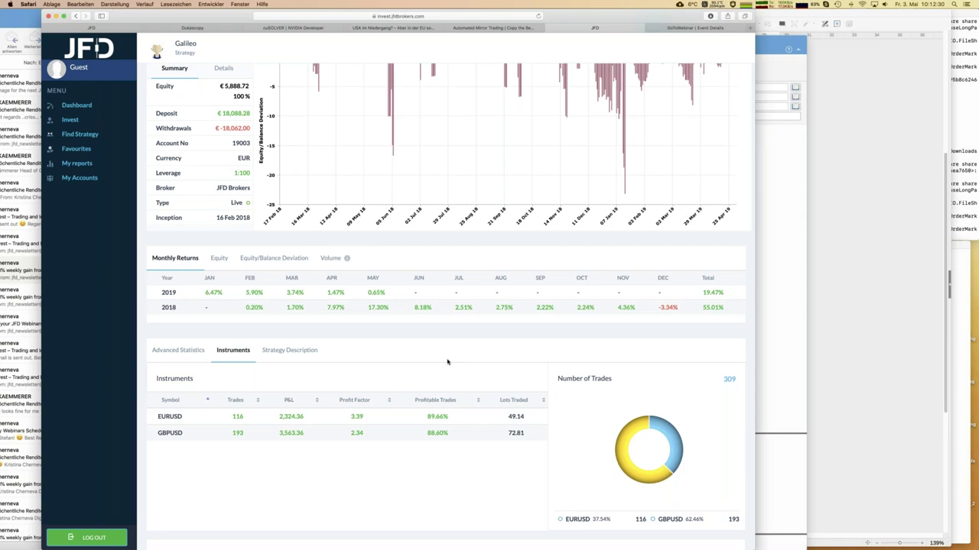
scroll(448, 363, down, 3)
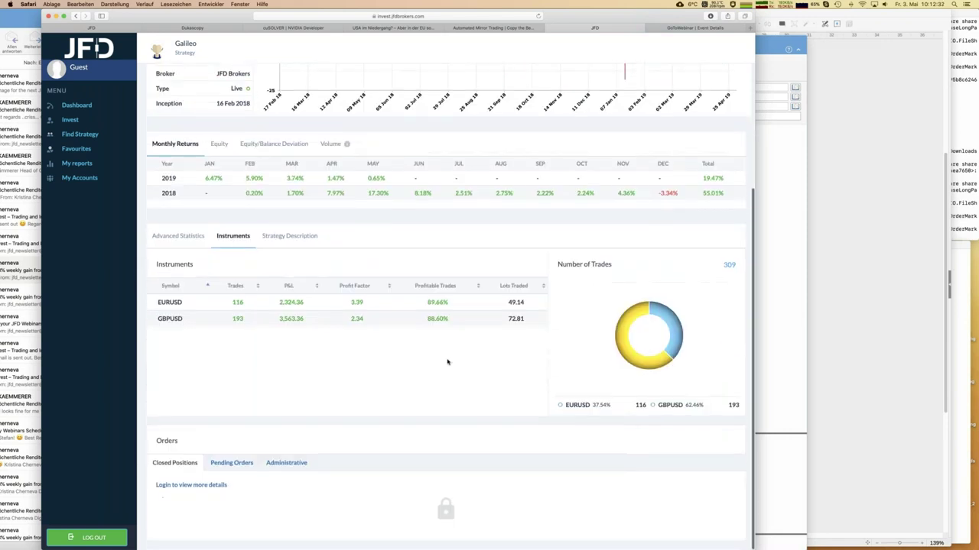
scroll(447, 306, up, 6)
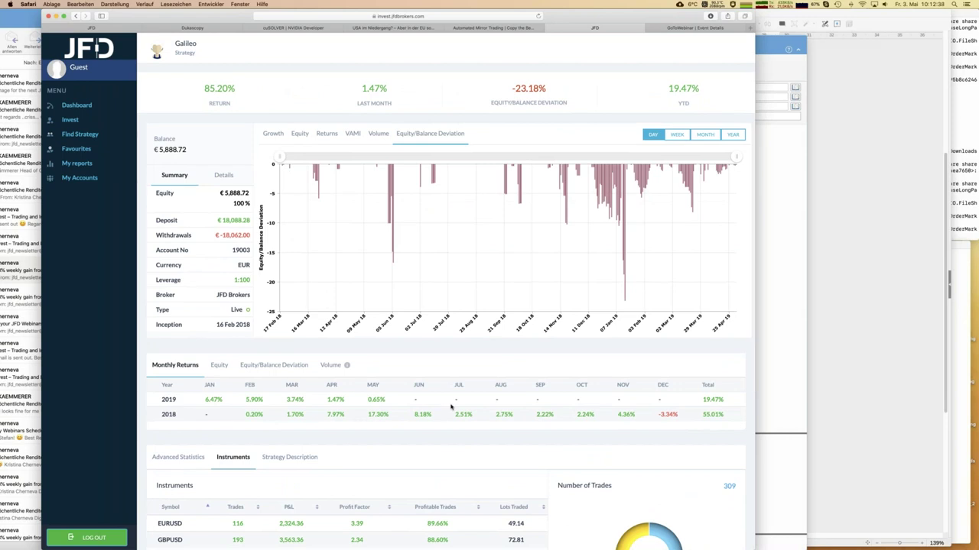
Return to the strategy list and open the Euro Dream strategy from its second page
click(80, 134)
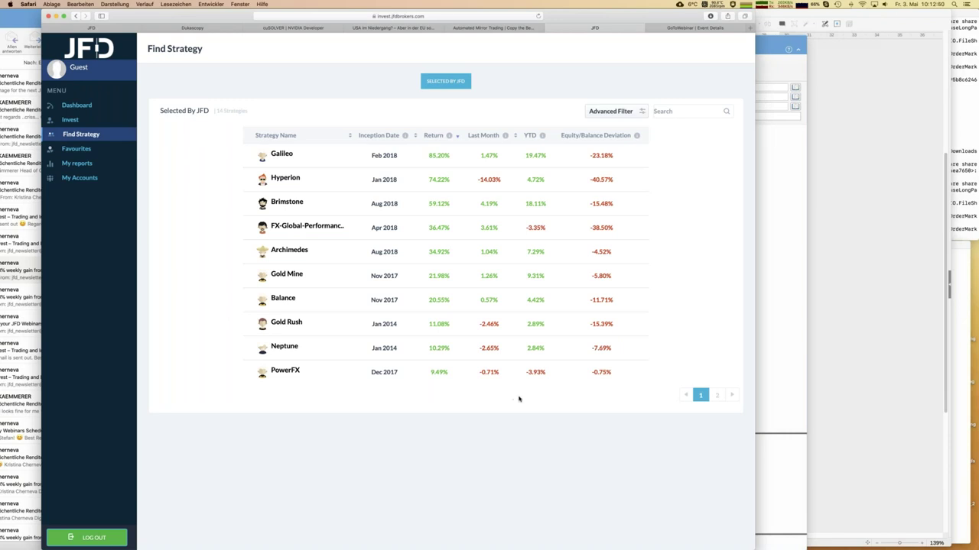
click(716, 395)
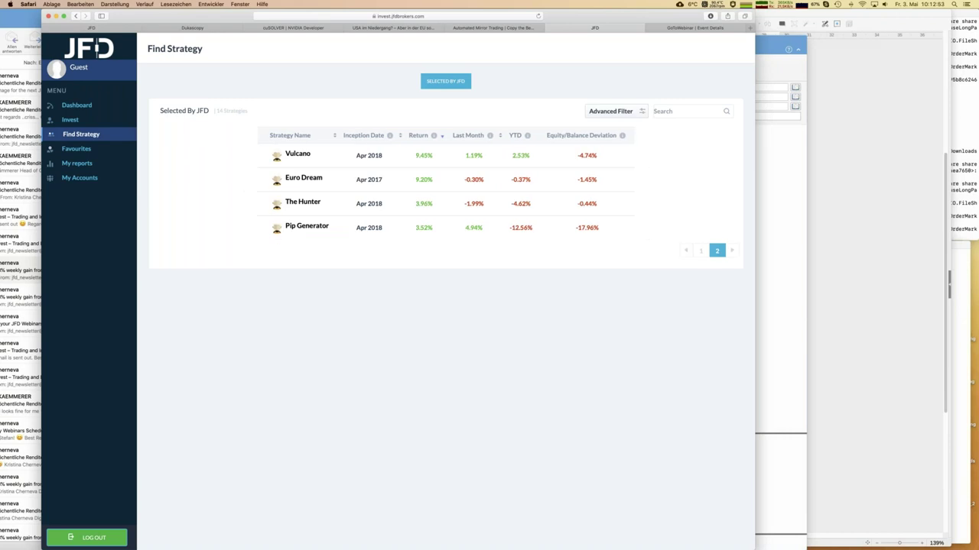
click(299, 179)
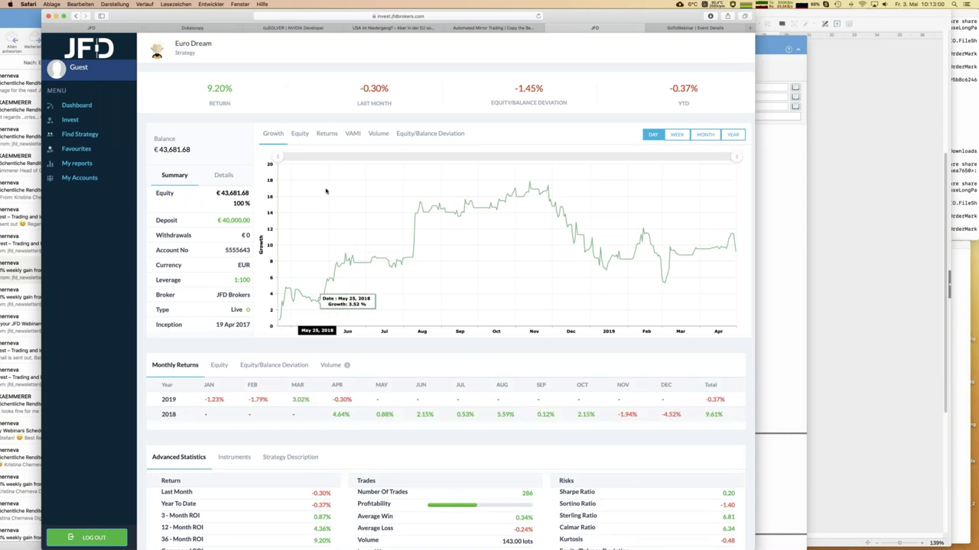
Review the instruments traded by Euro Dream and show the strategy's account details
click(234, 458)
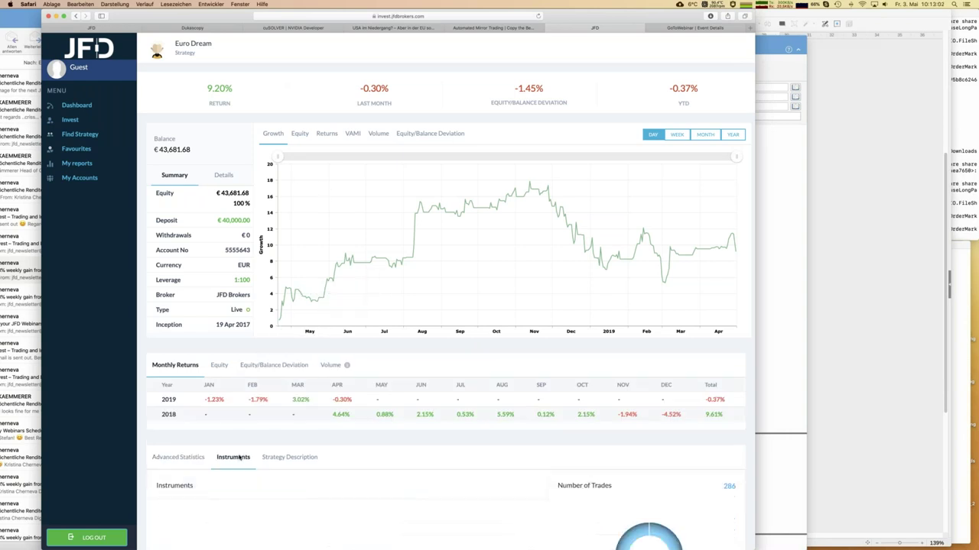
scroll(331, 437, down, 2)
scroll(332, 437, down, 3)
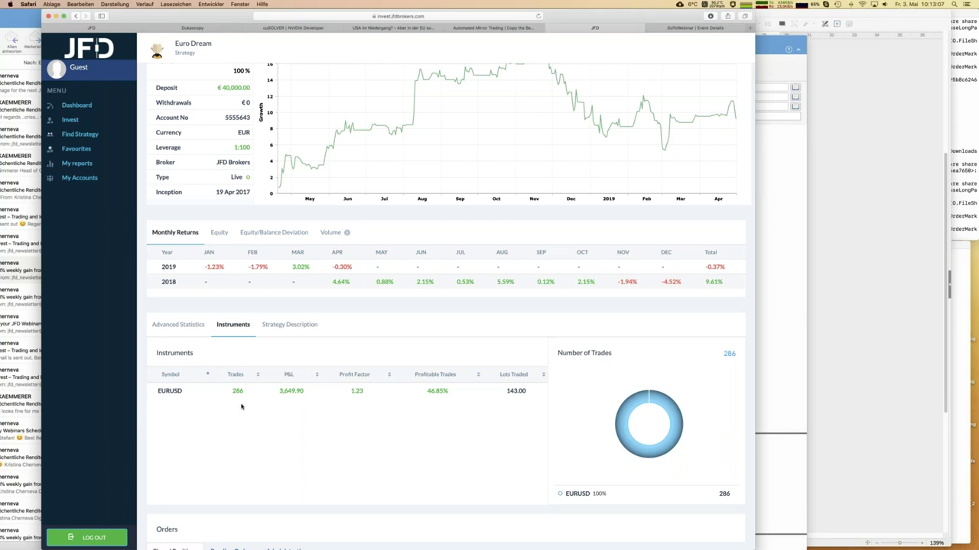
scroll(325, 229, up, 3)
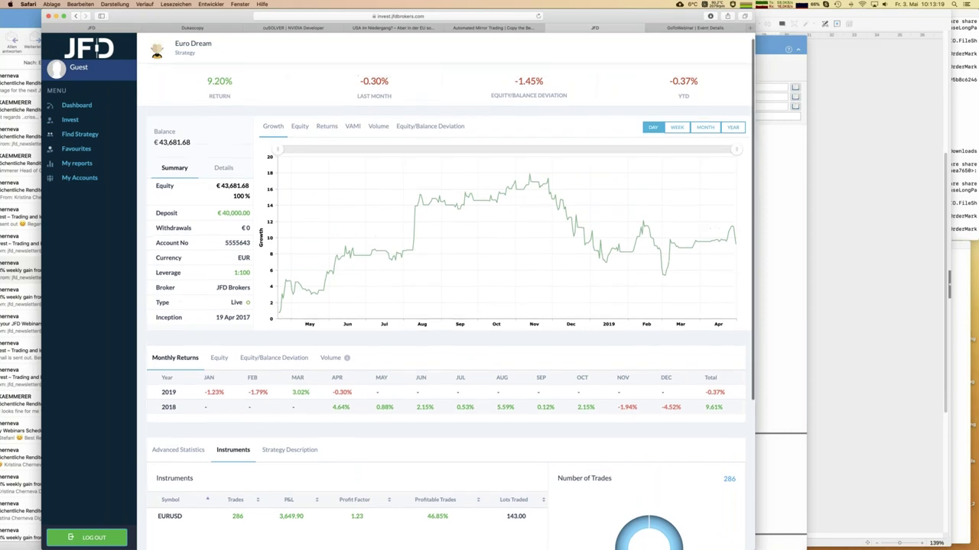
scroll(233, 162, up, 1)
click(226, 174)
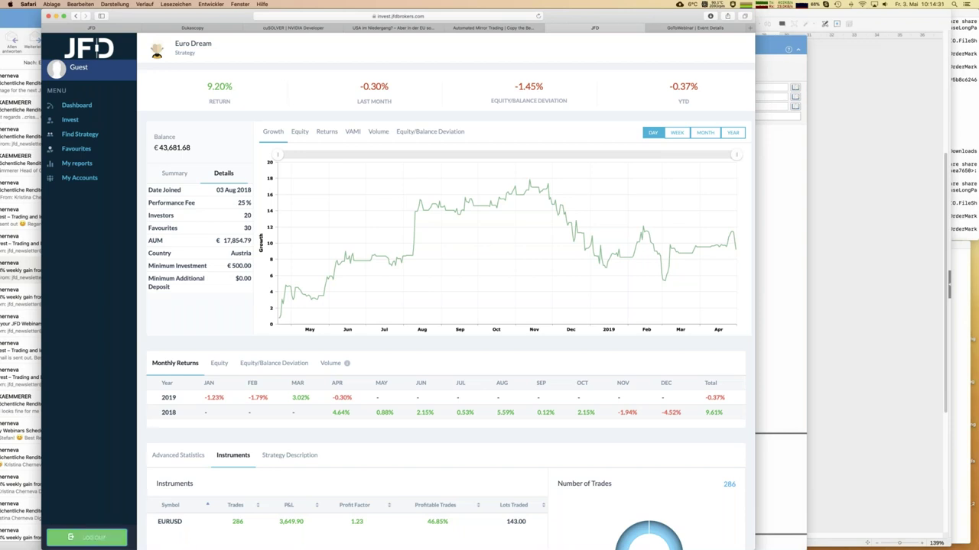
Request the dashboard and sign in with a saved account's email address and password
click(77, 107)
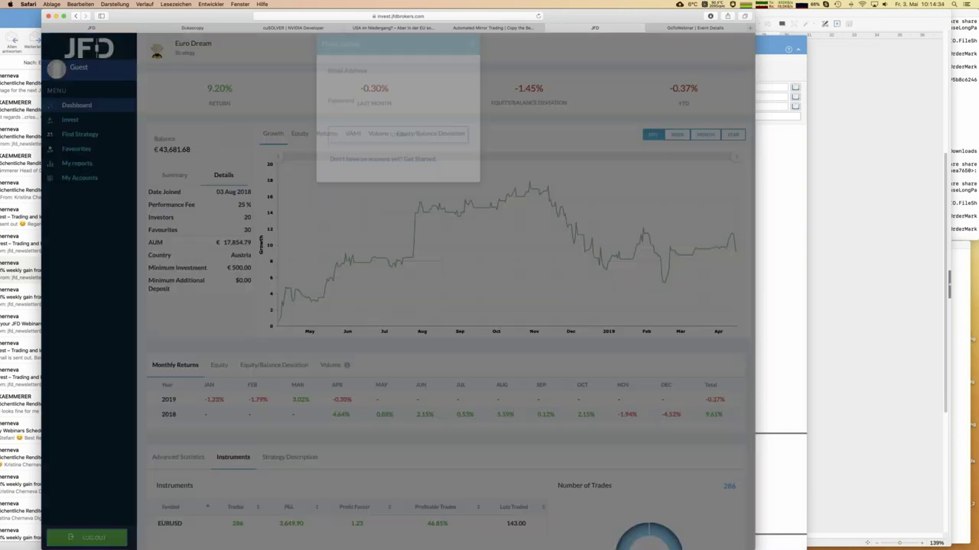
click(368, 112)
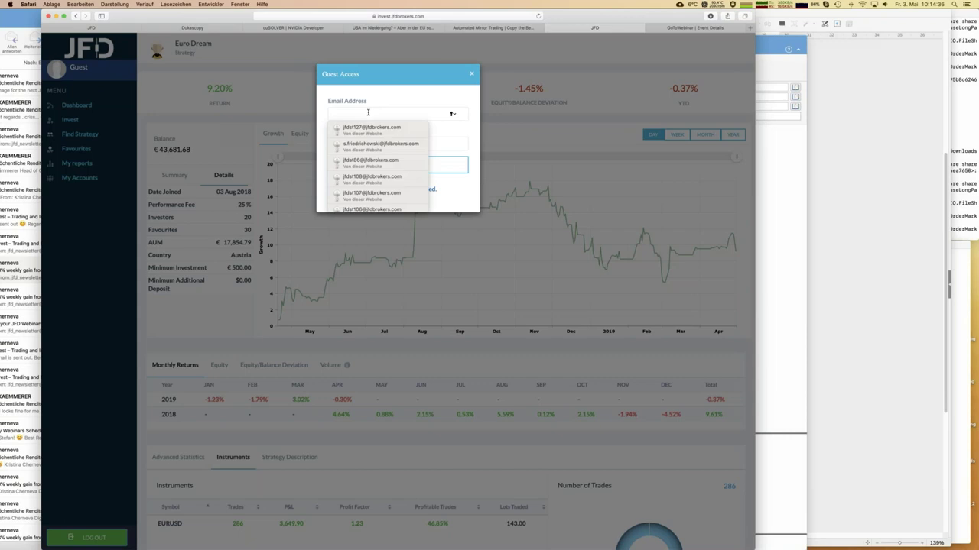
key(Down)
key(Down)
key(Down)
key(Return)
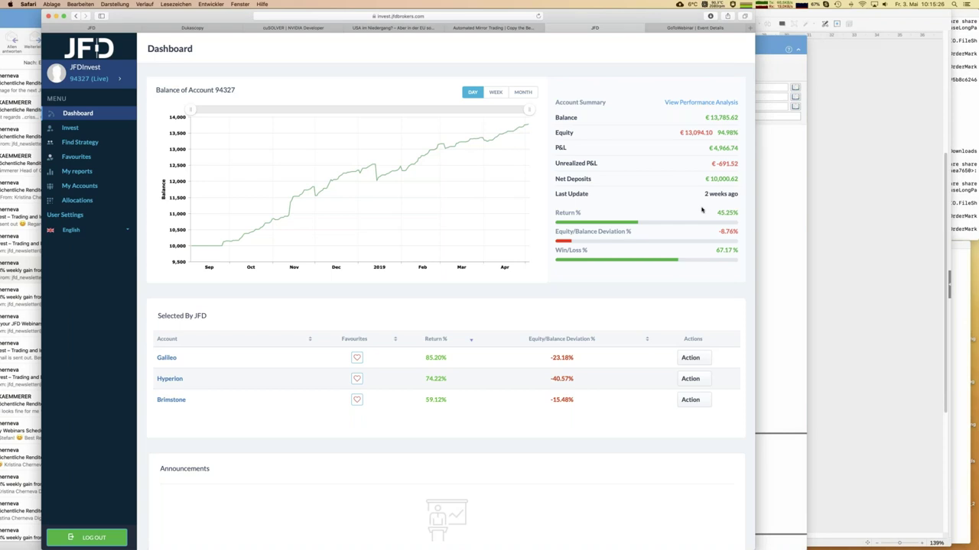
Open the account's active allocations and stop the Archimedes allocation
click(76, 201)
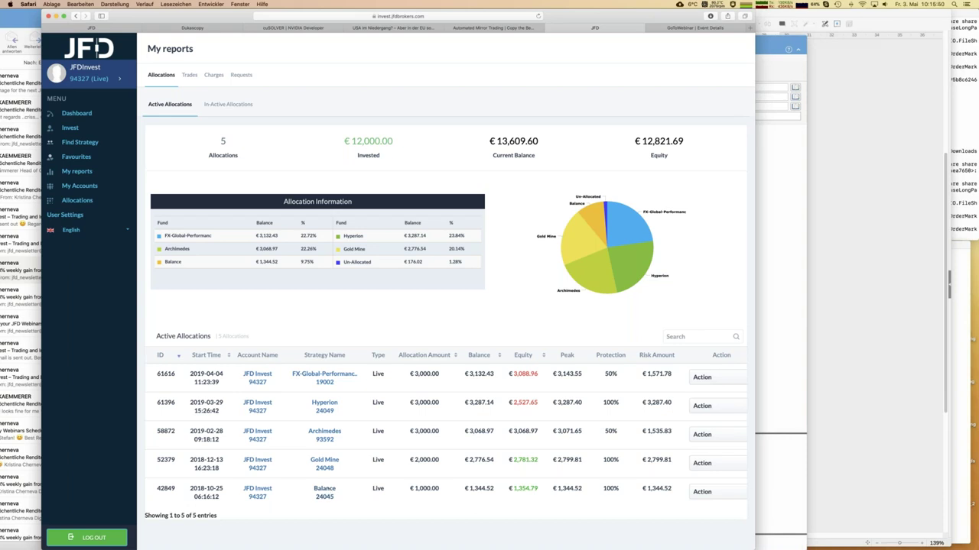
mouse_move(376, 265)
click(703, 435)
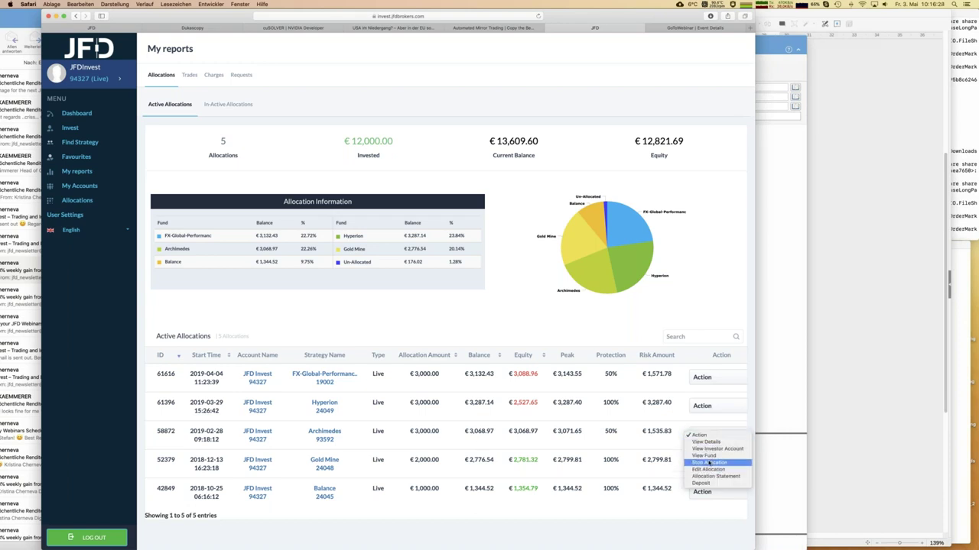
click(708, 463)
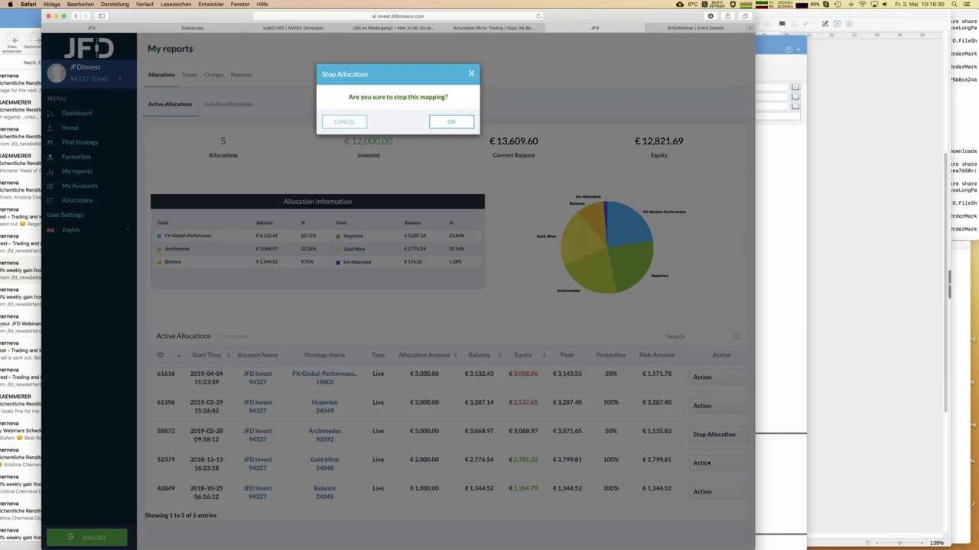
click(449, 123)
click(448, 123)
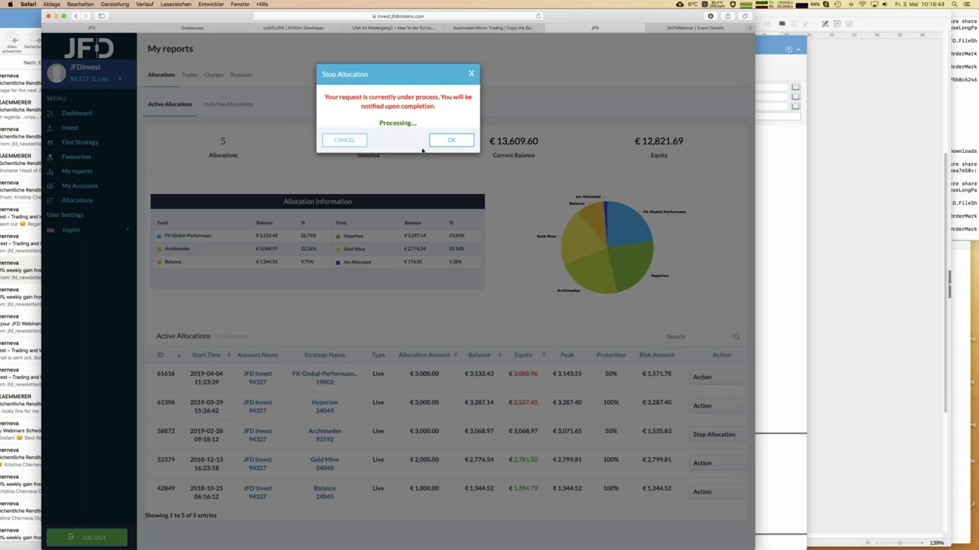
click(450, 142)
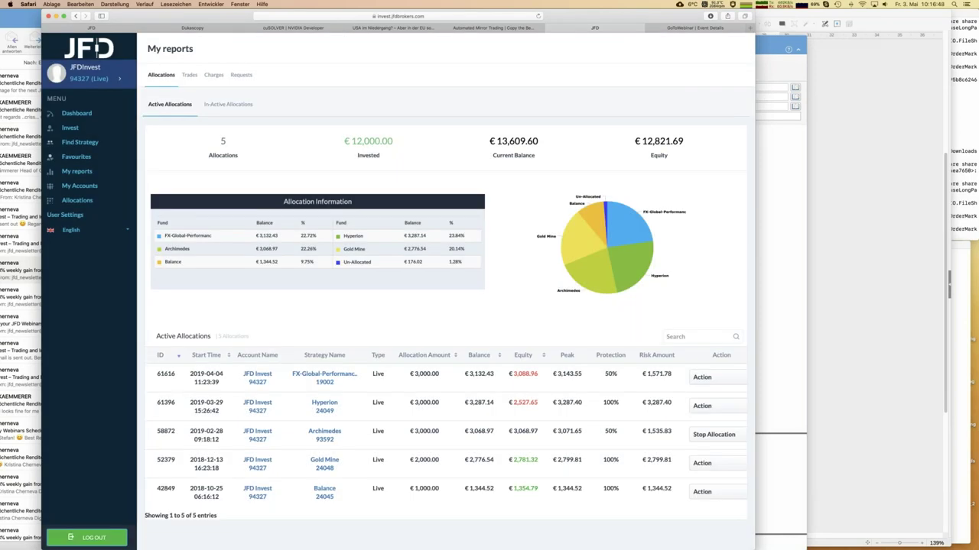
Open the Gold Rush strategy's page from the list of strategies selected by JFD
click(80, 142)
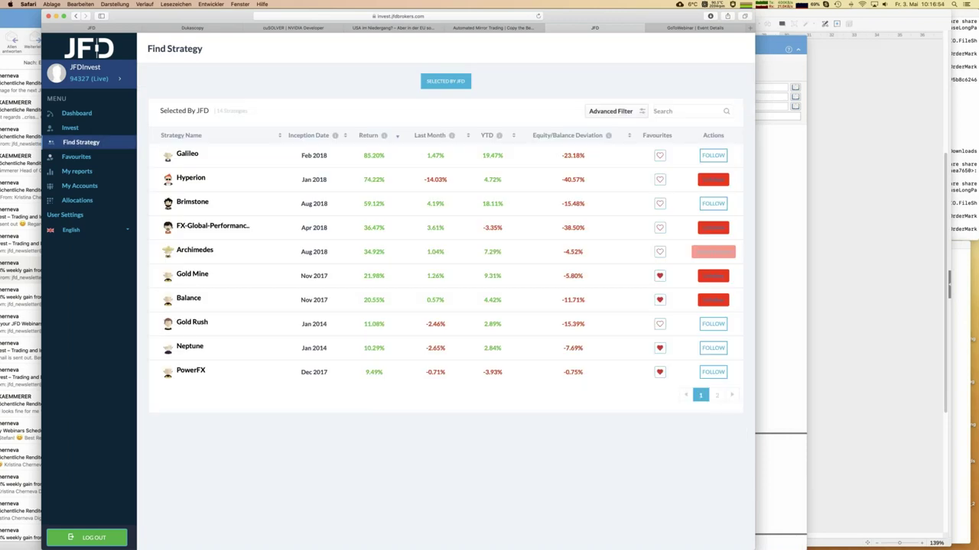
click(197, 323)
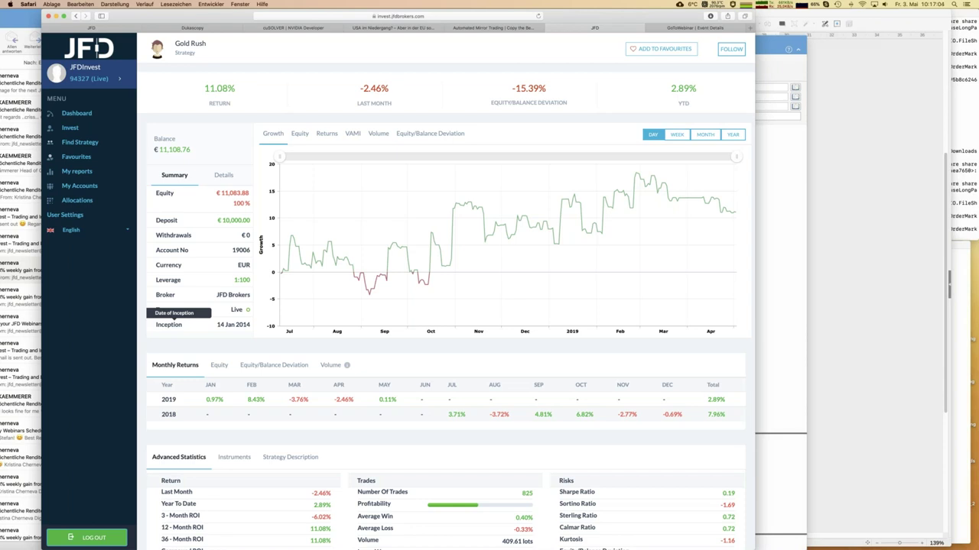
Skim Gold Rush's returns and statistics and acknowledge the notices about the stopped Archimedes copy
scroll(172, 324, down, 5)
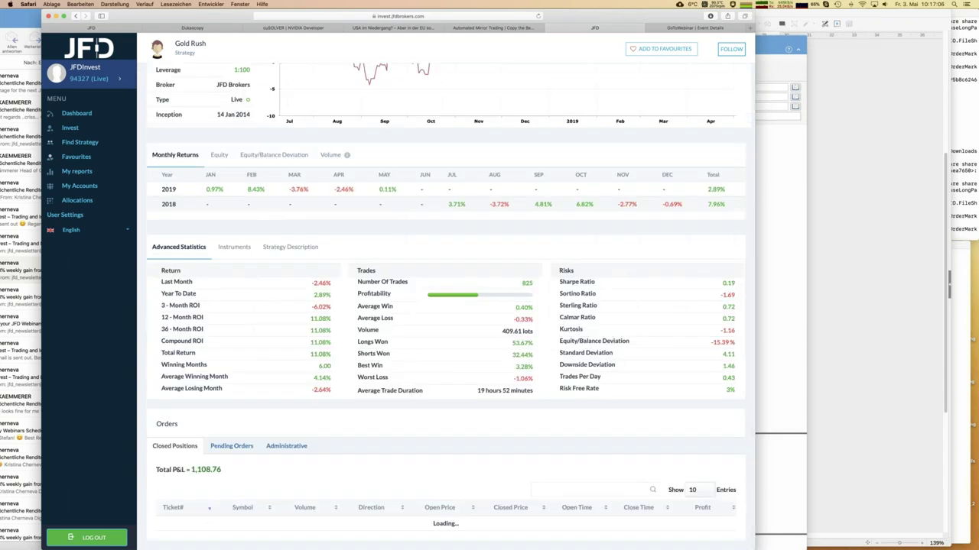
scroll(447, 306, up, 4)
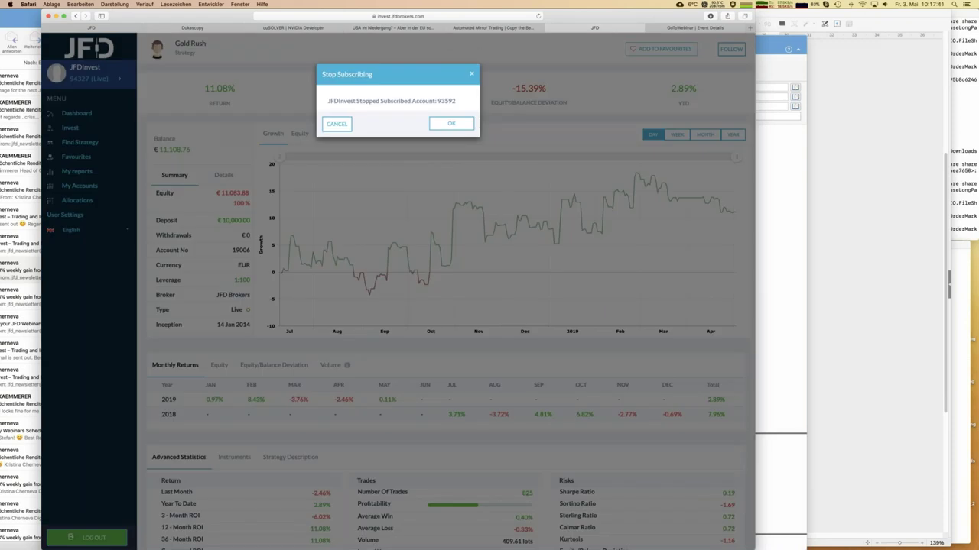
click(449, 124)
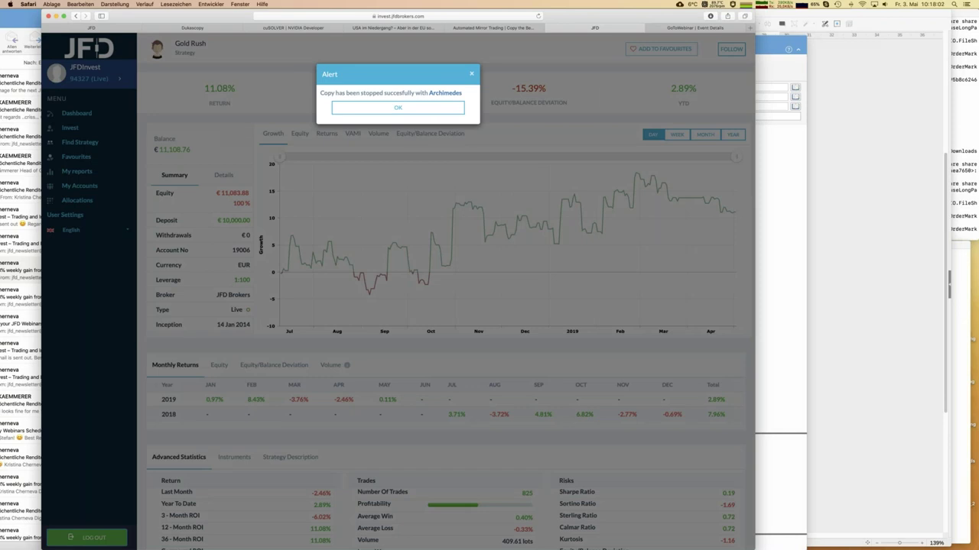
click(428, 108)
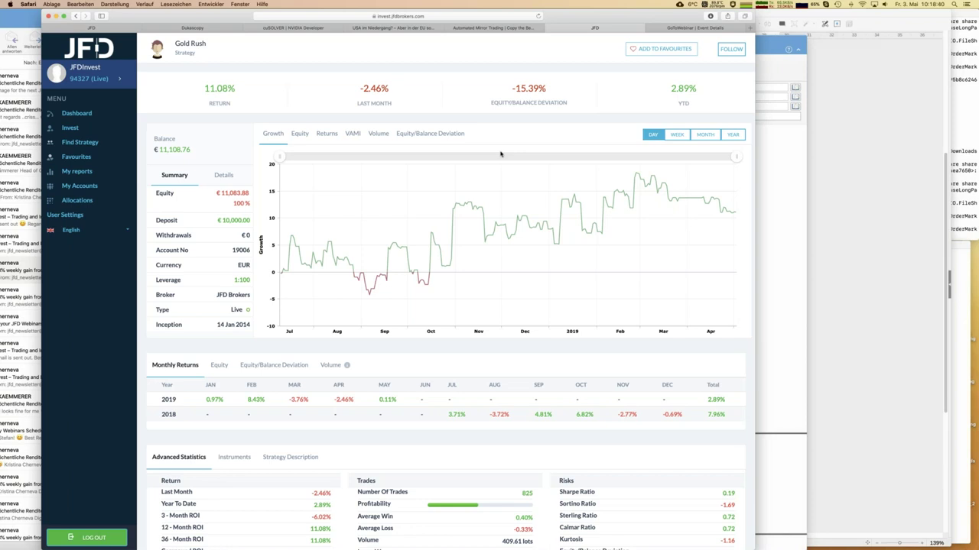
key(Return)
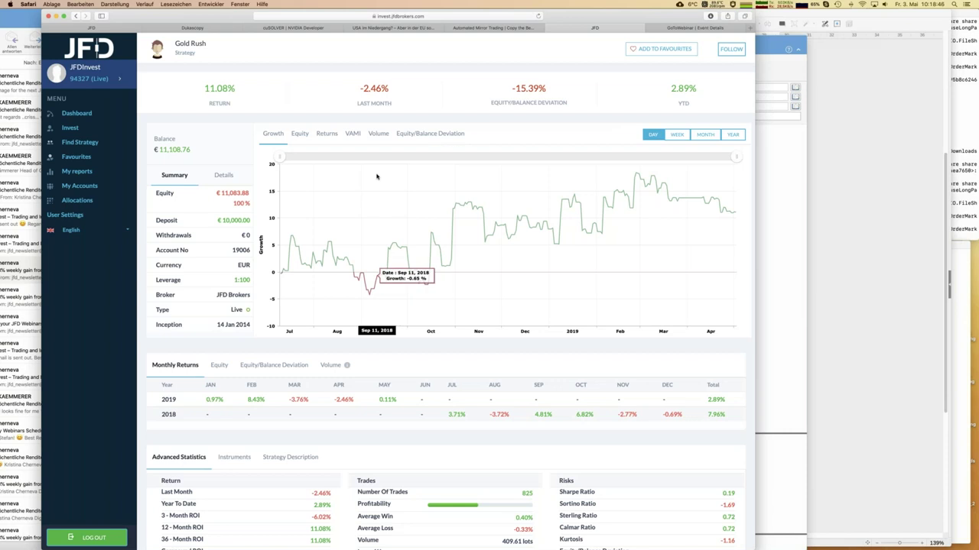
Review both pages of the instruments traded by the Gold Rush strategy
scroll(376, 176, down, 2)
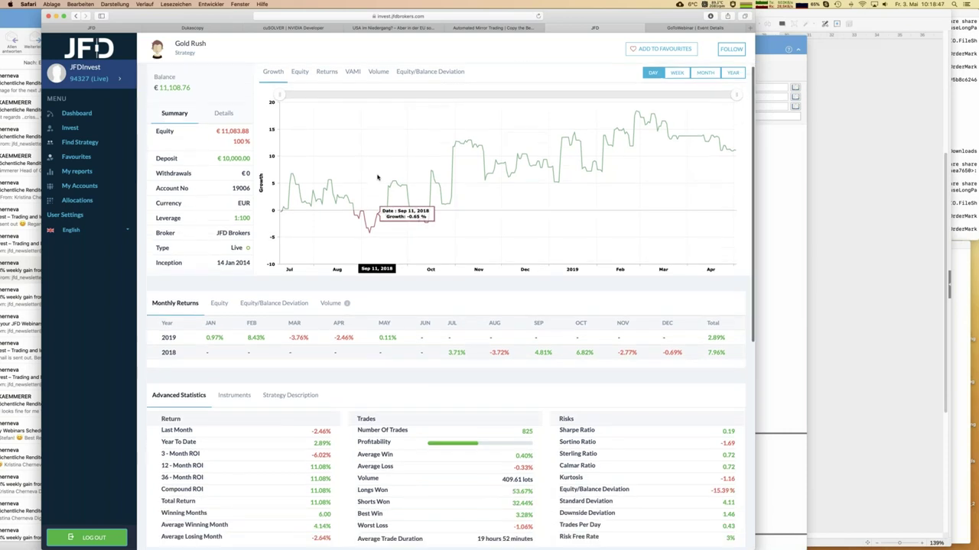
click(238, 396)
scroll(401, 396, down, 1)
scroll(402, 396, down, 5)
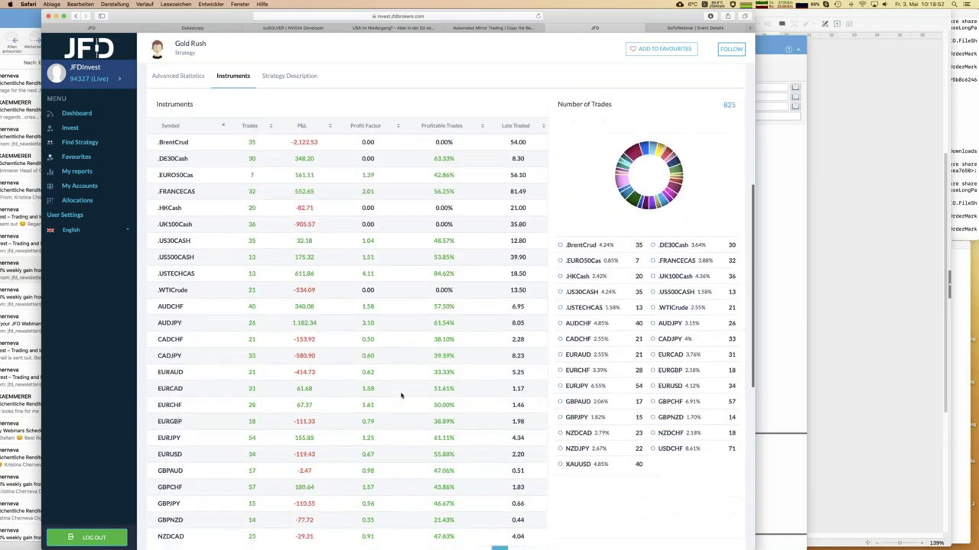
scroll(401, 396, down, 2)
scroll(401, 395, up, 2)
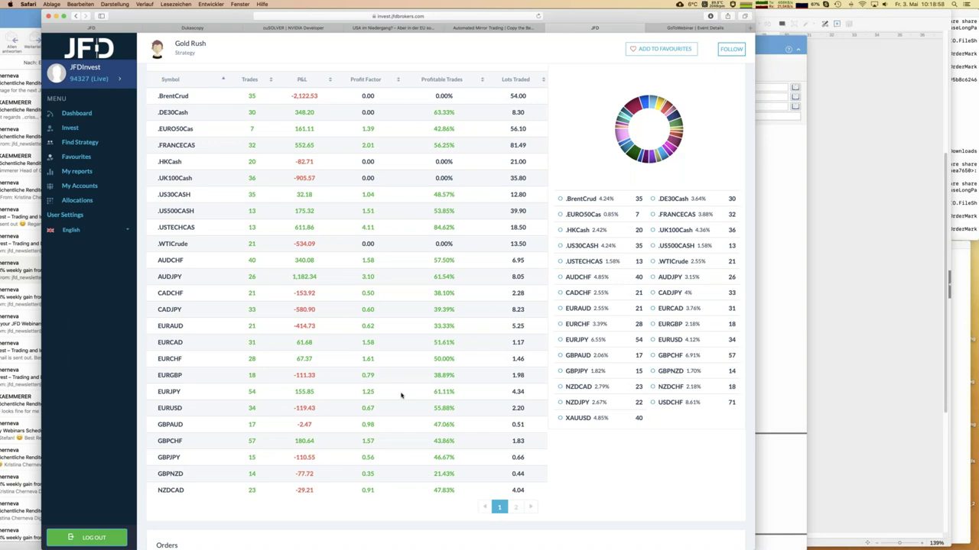
click(515, 508)
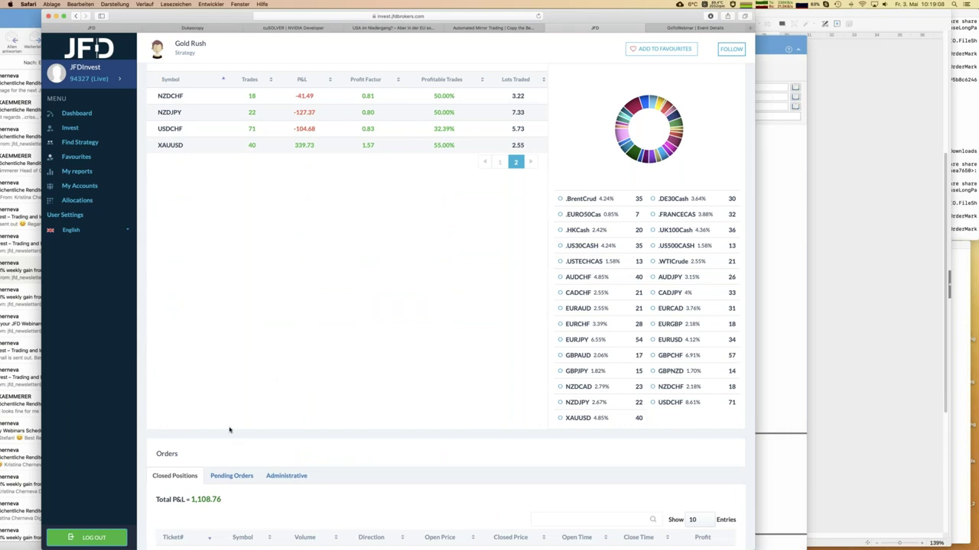
scroll(279, 367, up, 3)
scroll(279, 367, up, 2)
click(499, 320)
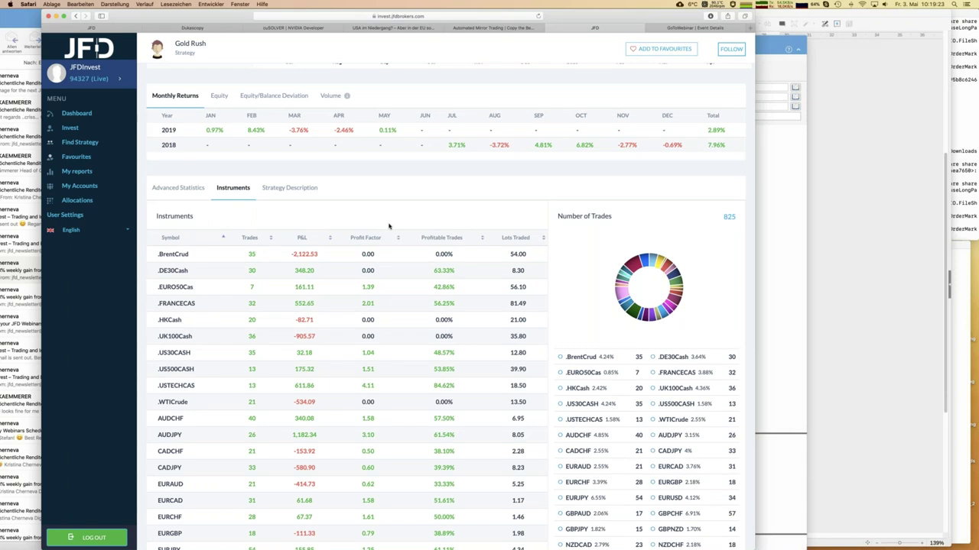
Switch to Microsoft Remote Desktop and bring up the MetaTrader terminal that runs the Gold Rush account
mouse_move(12, 291)
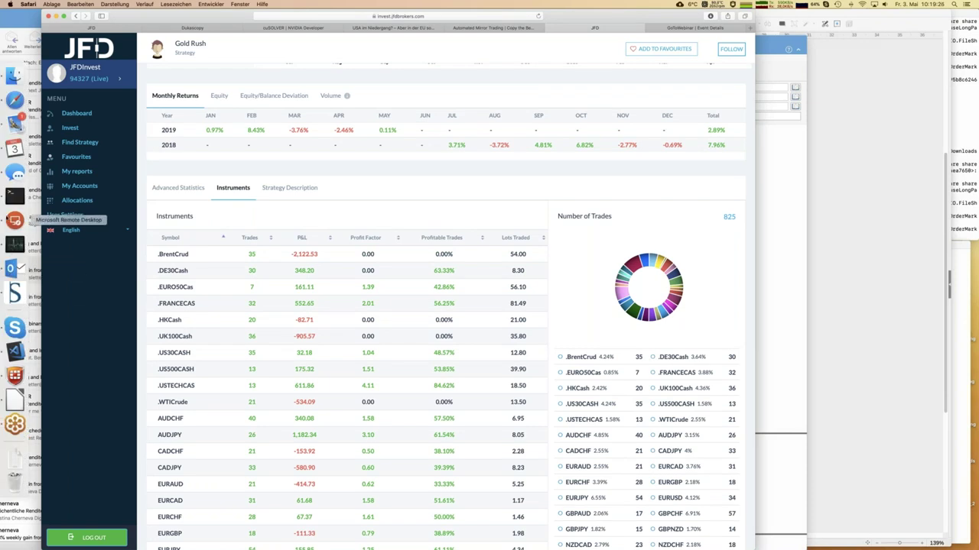
click(15, 220)
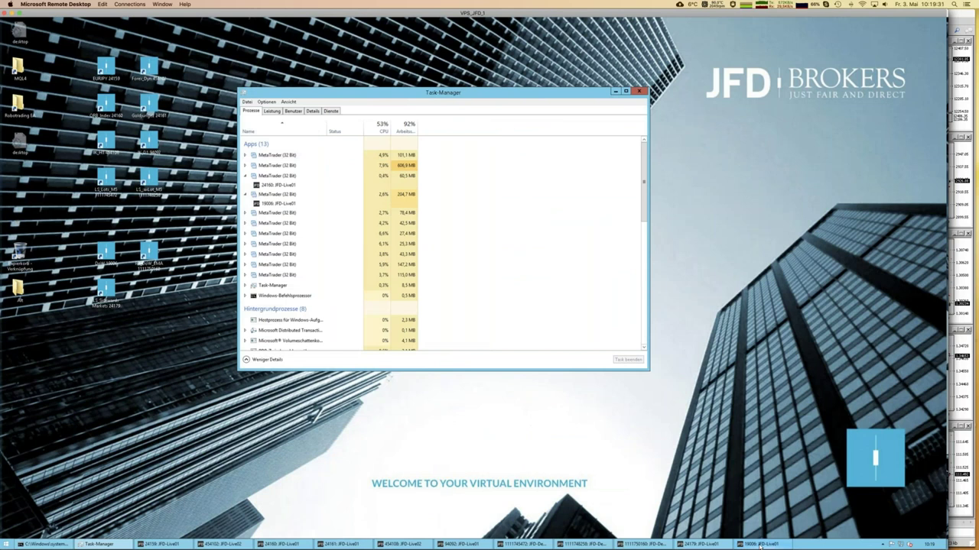
click(760, 544)
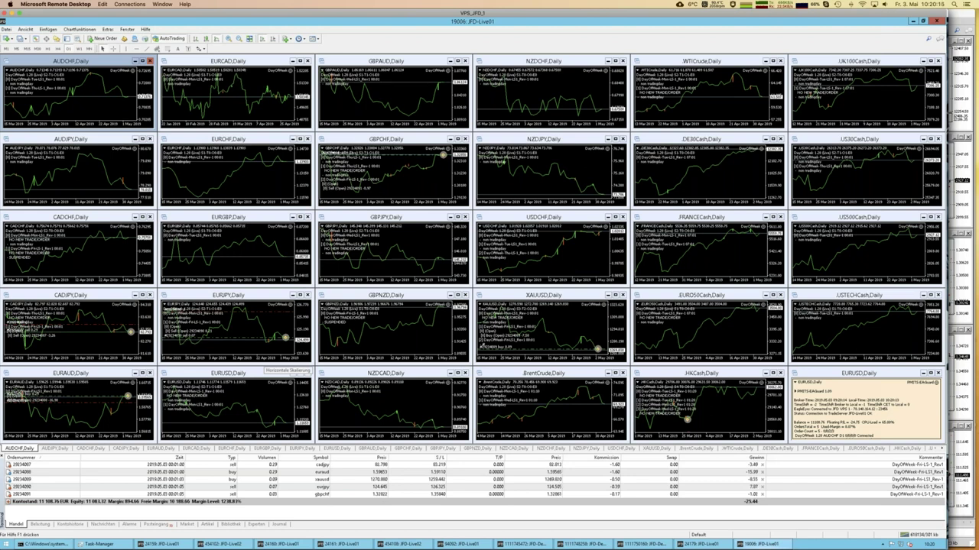
Return to the Gold Rush strategy page in Safari and open the form for following it
mouse_move(14, 243)
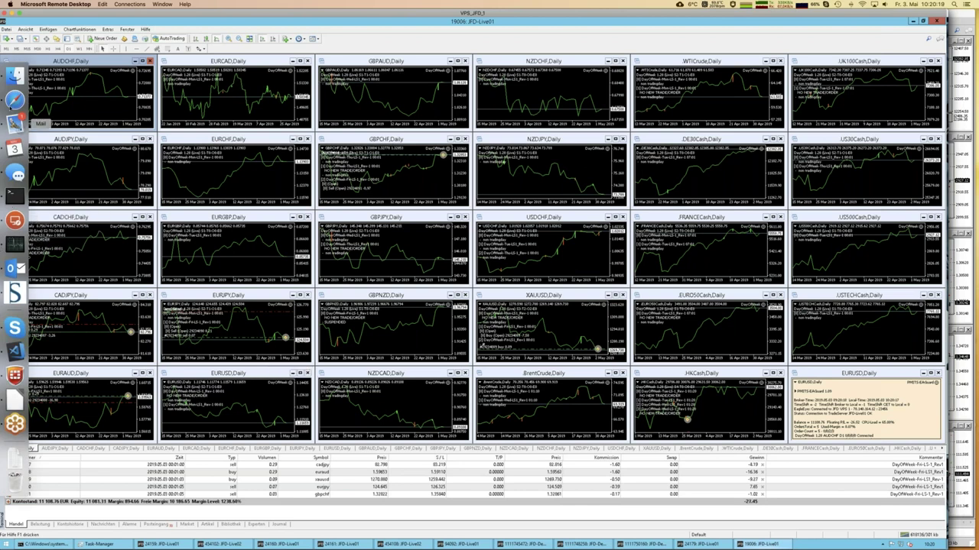
click(14, 100)
scroll(244, 243, up, 6)
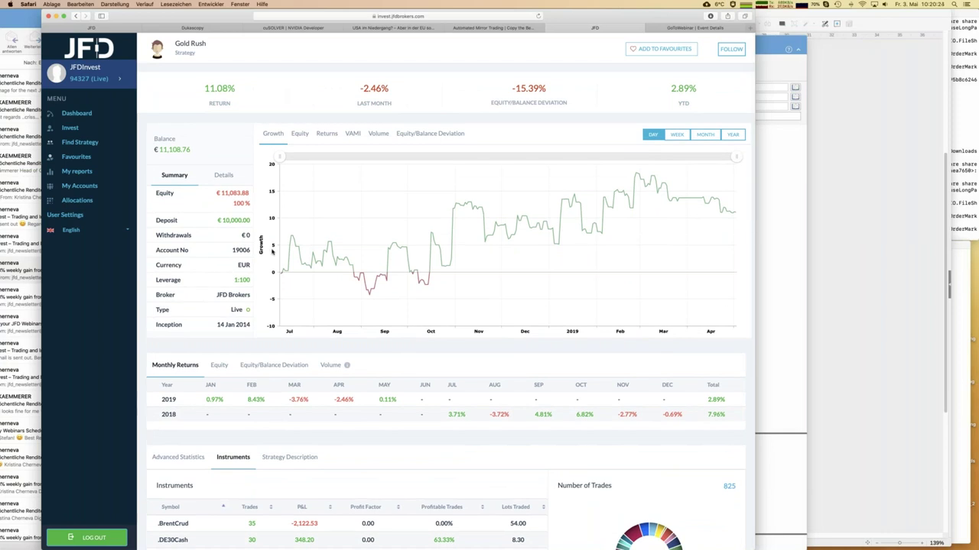
click(730, 49)
click(732, 49)
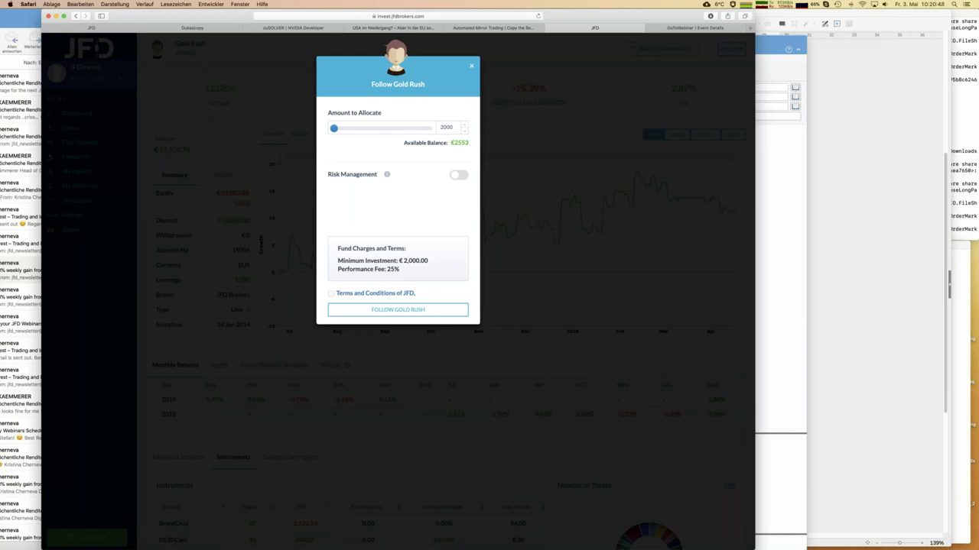
Enable risk management at 50%, accept its terms and JFD's terms and conditions, and follow Gold Rush
click(462, 177)
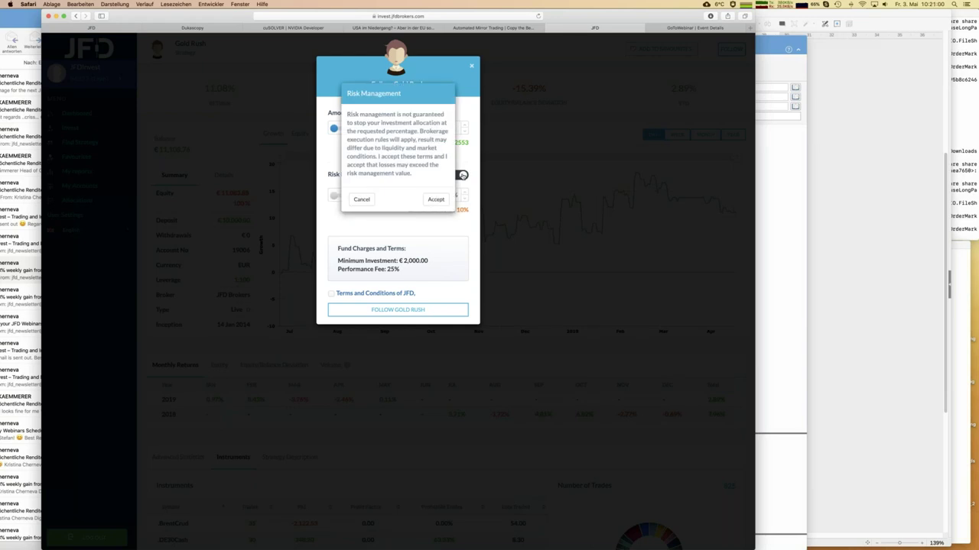
click(435, 200)
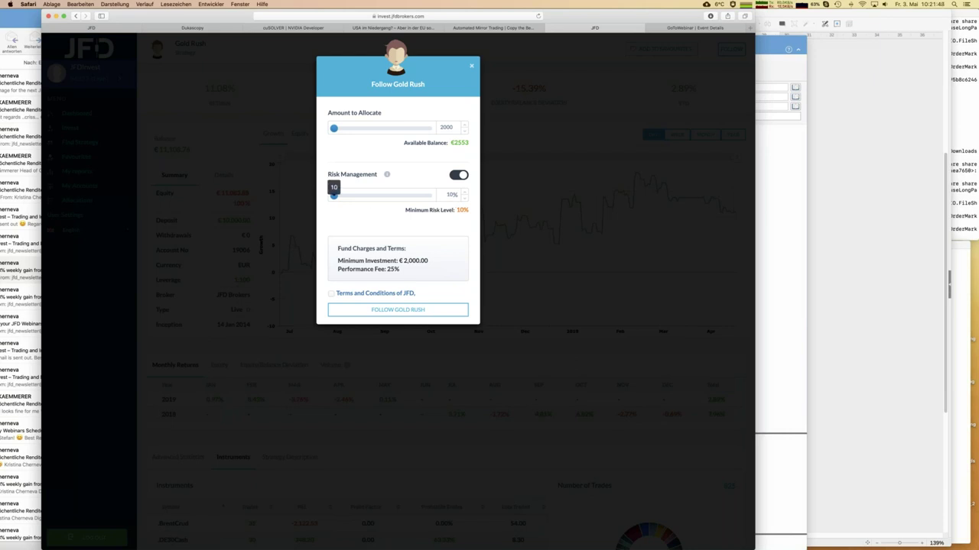
drag(335, 196, 378, 198)
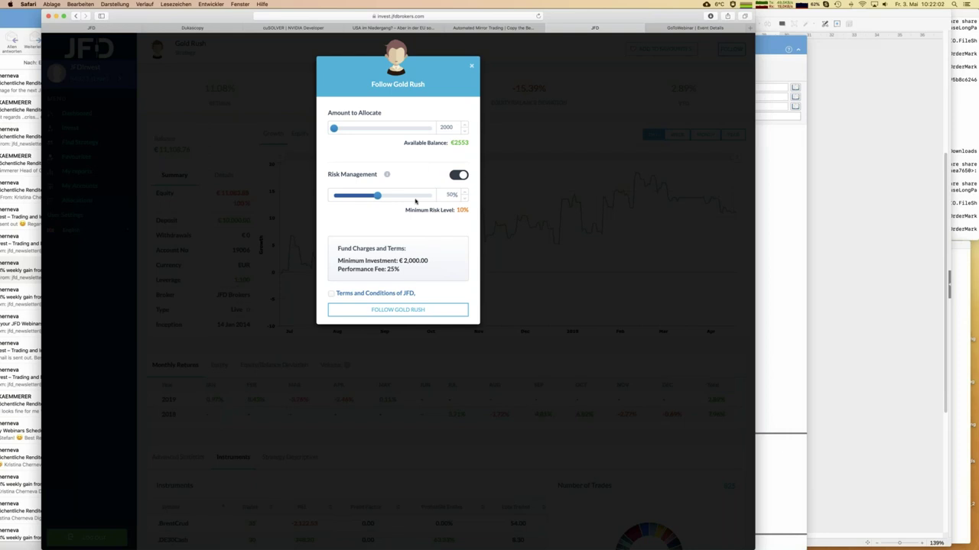
click(331, 295)
click(362, 312)
click(334, 114)
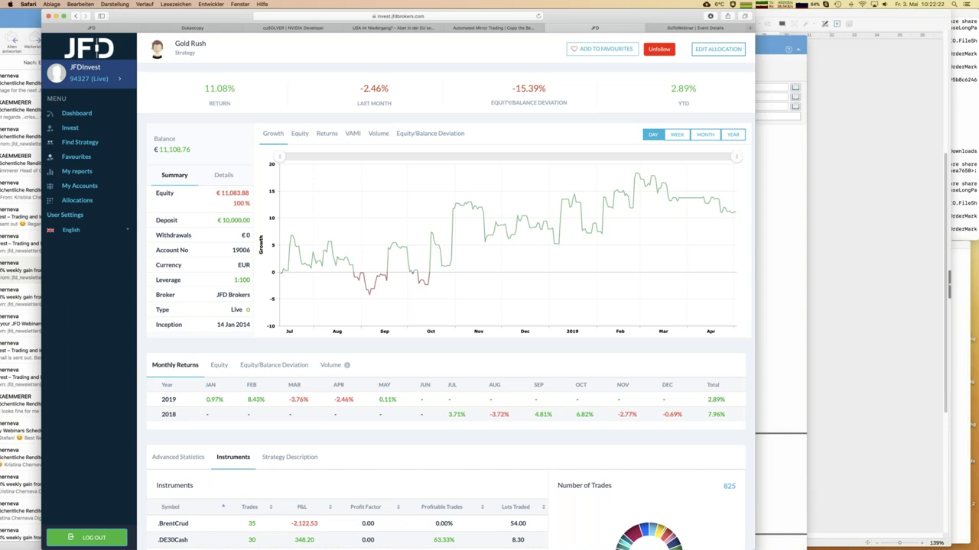
Open the account's active allocations and acknowledge the notice about the started Gold Rush subscription
click(75, 200)
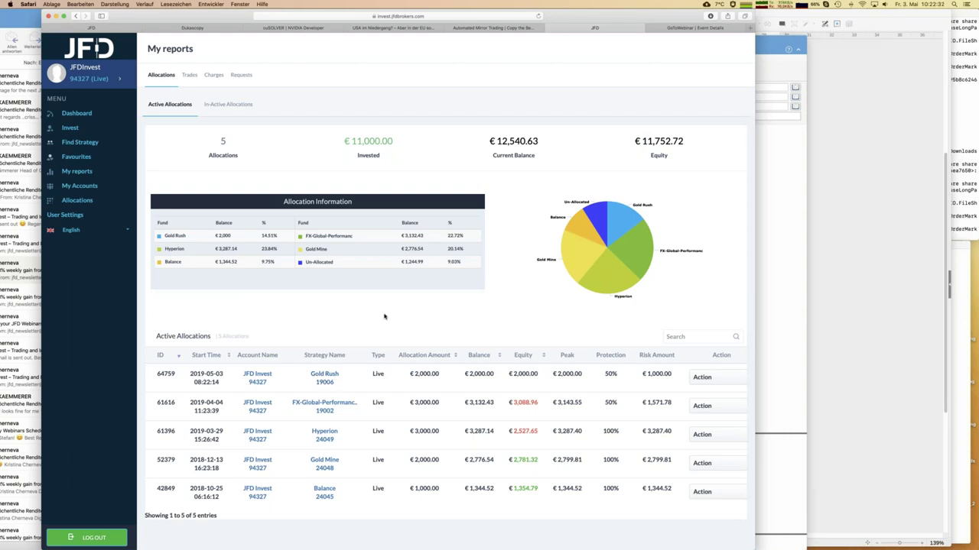
mouse_move(600, 243)
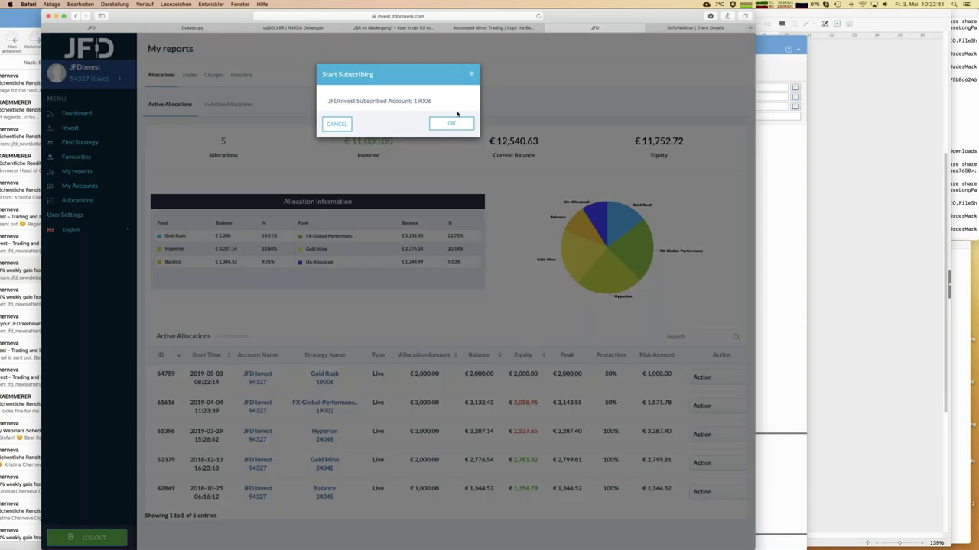
click(449, 124)
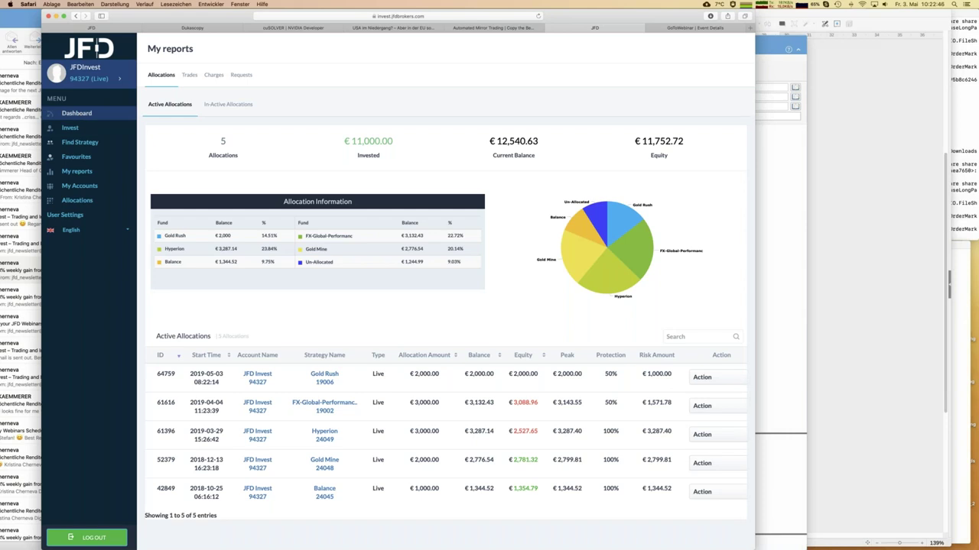
Open the account's performance analysis from the dashboard and show its Equity/Balance Deviation chart
click(76, 112)
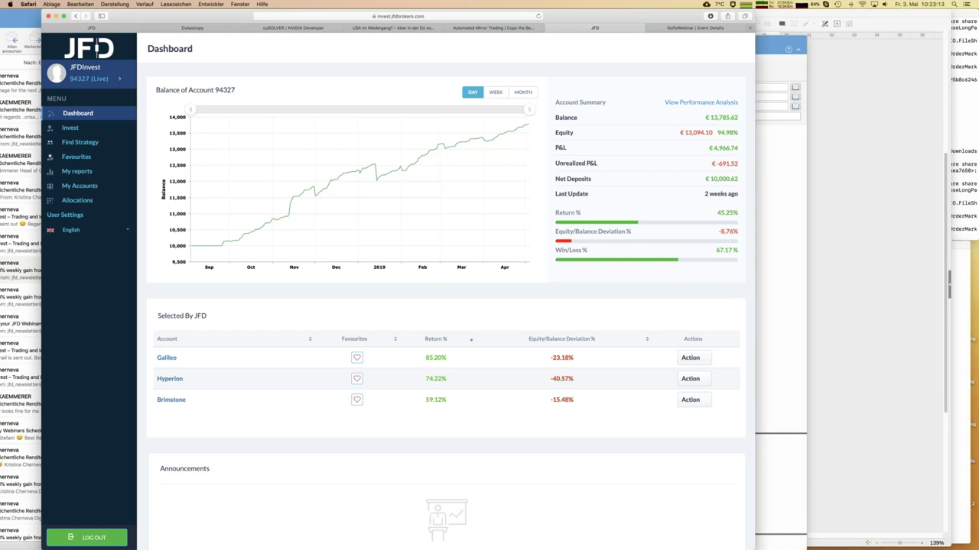
click(686, 103)
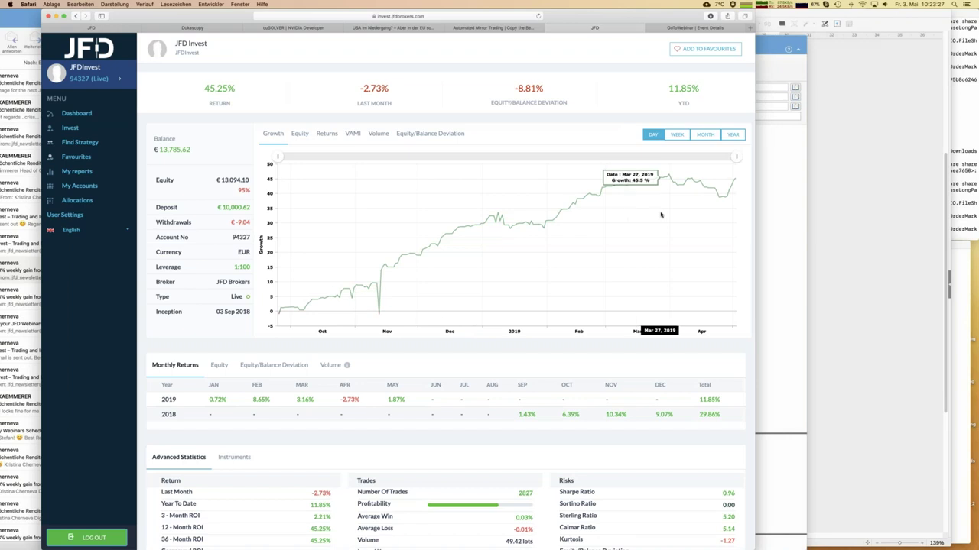
click(422, 133)
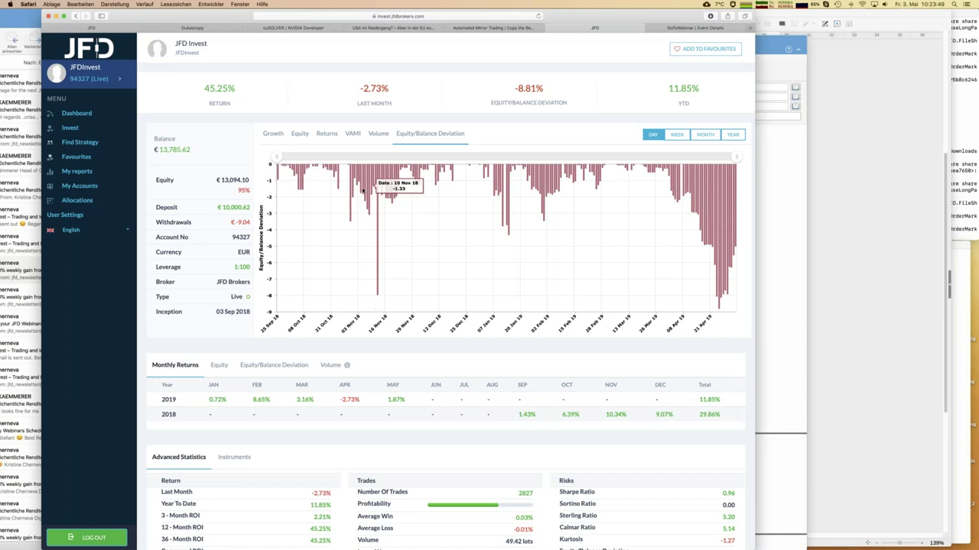
mouse_move(227, 102)
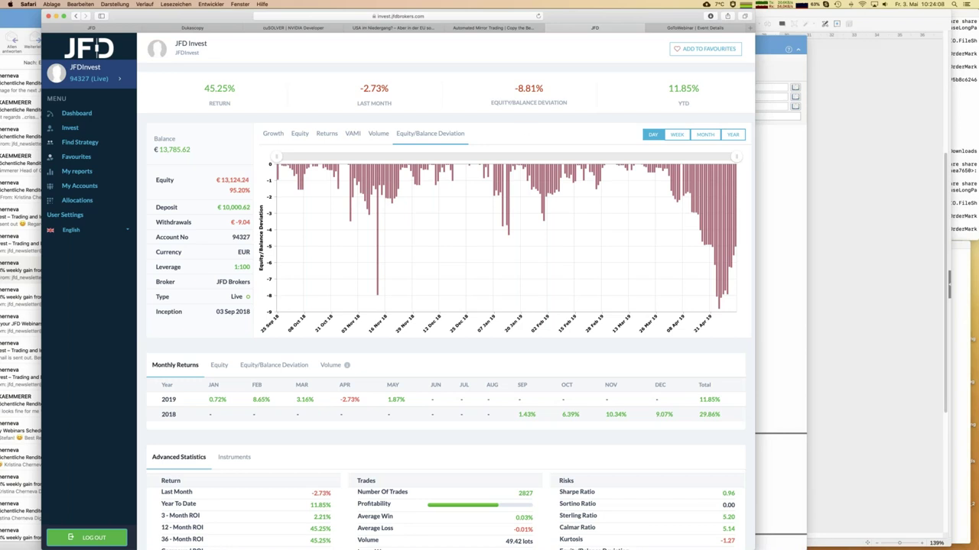
Examine the account's monthly returns, advanced statistics and open positions
scroll(508, 211, down, 3)
scroll(331, 249, down, 1)
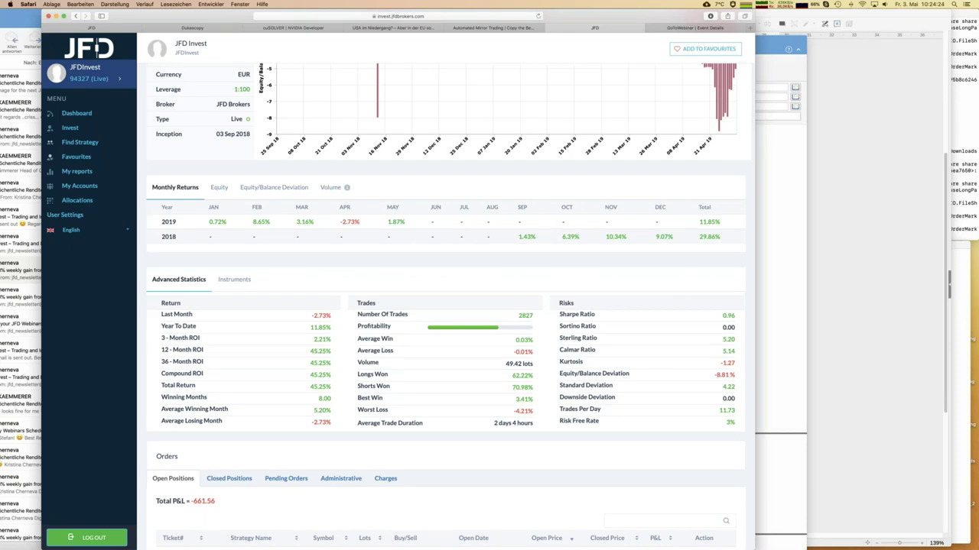
scroll(438, 304, down, 1)
scroll(439, 304, down, 4)
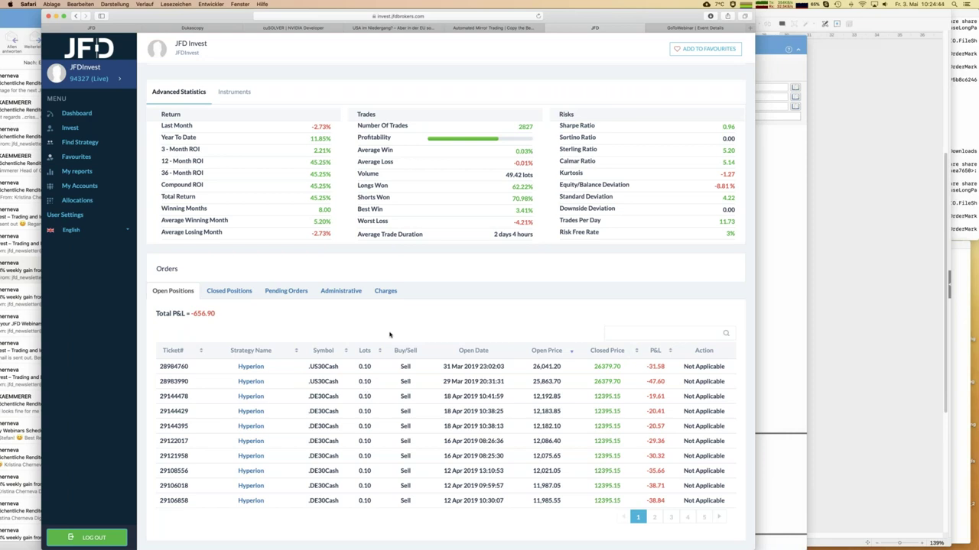
scroll(389, 334, up, 5)
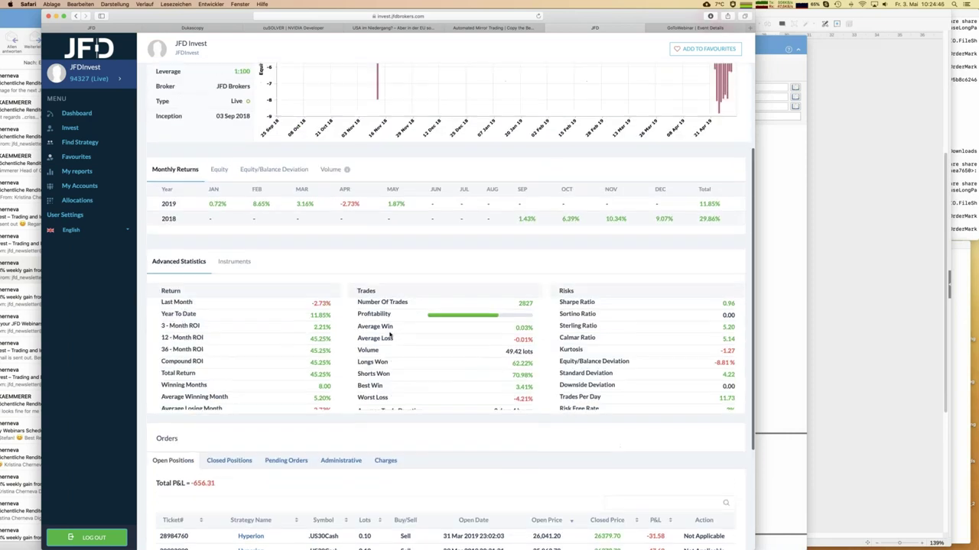
scroll(390, 261, up, 6)
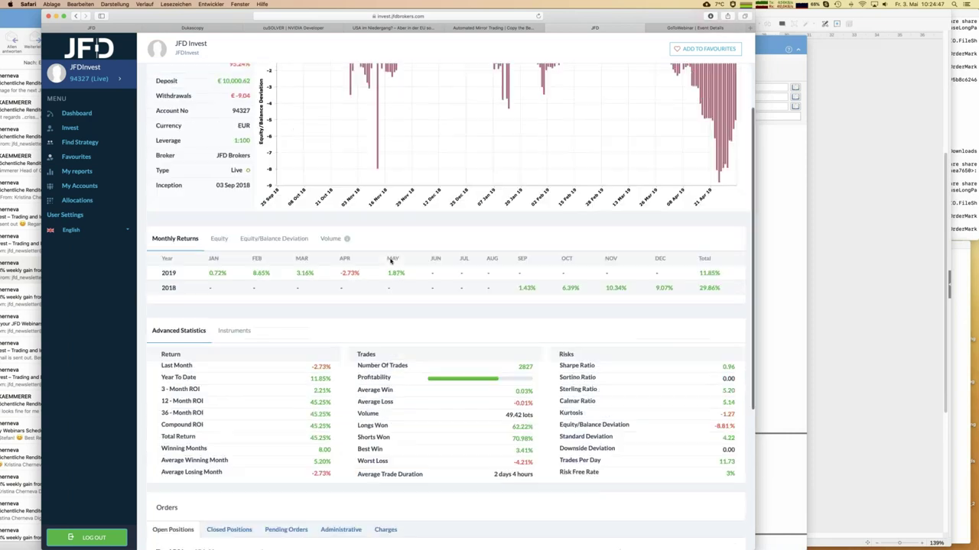
mouse_move(391, 260)
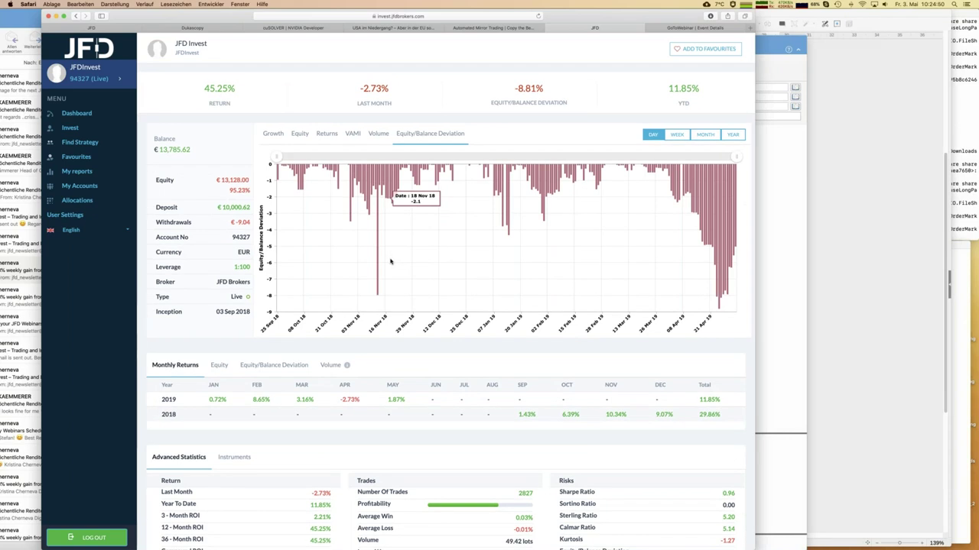
Show the account's Equity chart and review the monthly returns and advanced statistics below it
click(300, 134)
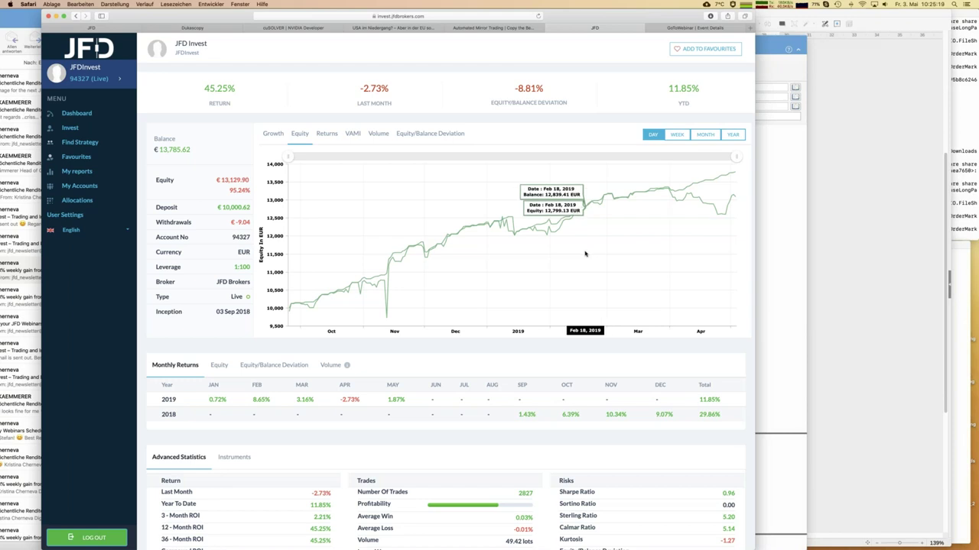
scroll(585, 253, down, 5)
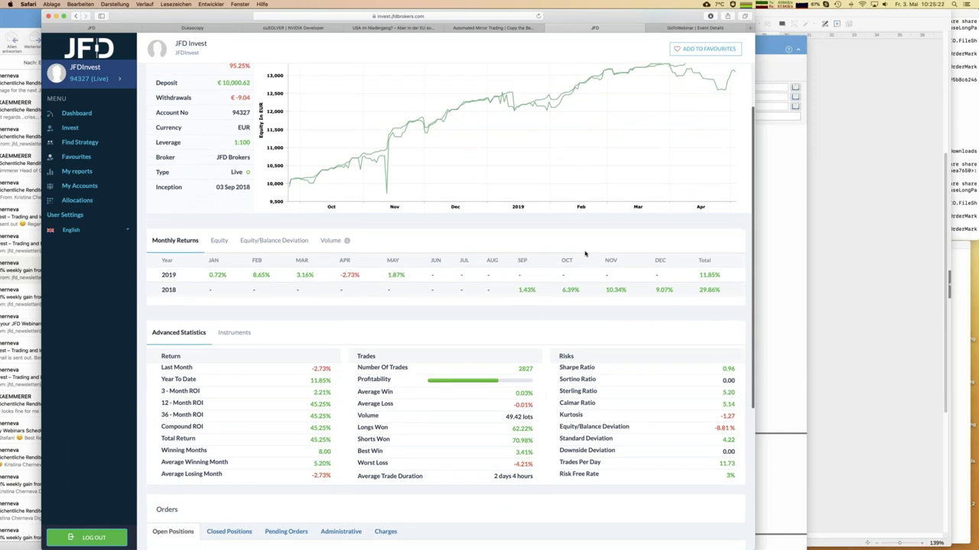
scroll(585, 254, down, 2)
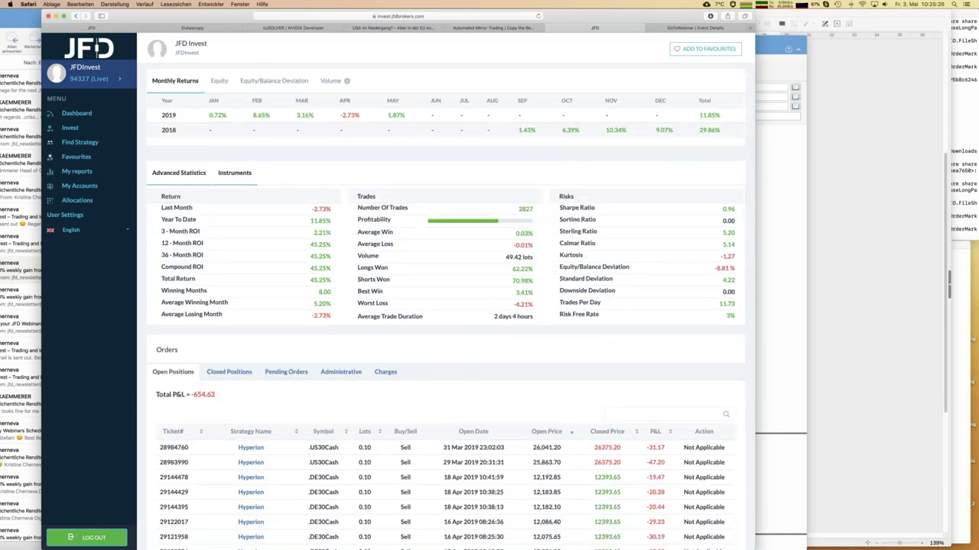
Show the account's Instruments breakdown and review the trades, P&L and profitability of every traded symbol
click(240, 175)
scroll(443, 306, down, 5)
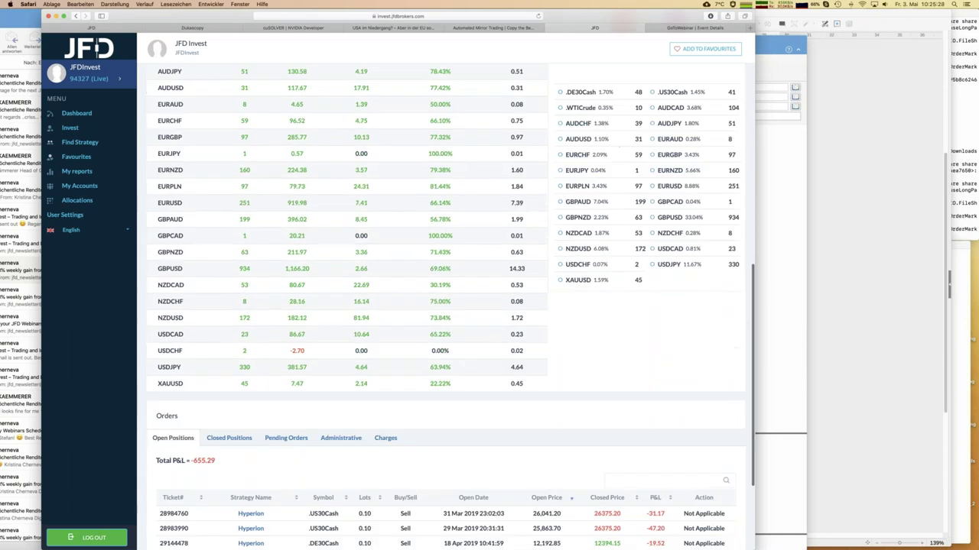
scroll(444, 306, up, 2)
scroll(444, 305, up, 2)
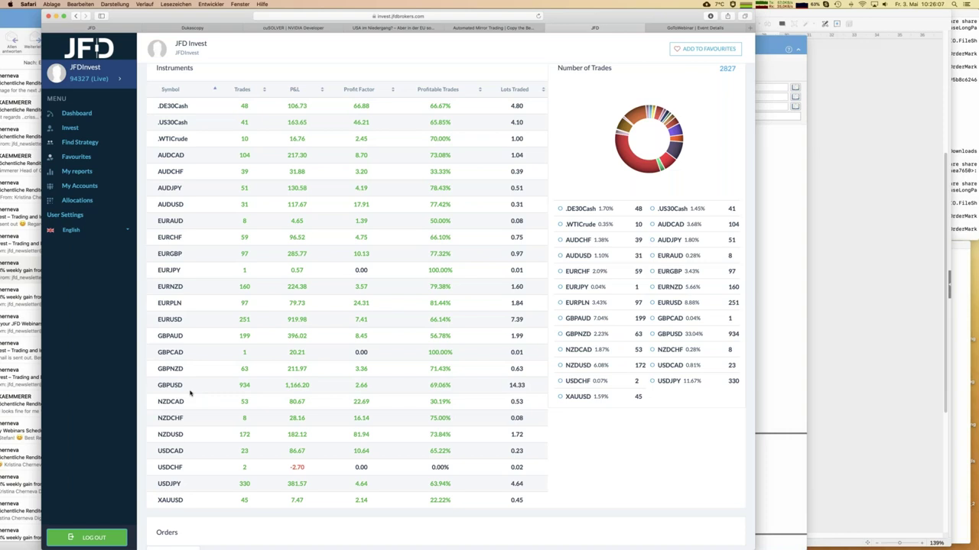
scroll(190, 393, up, 3)
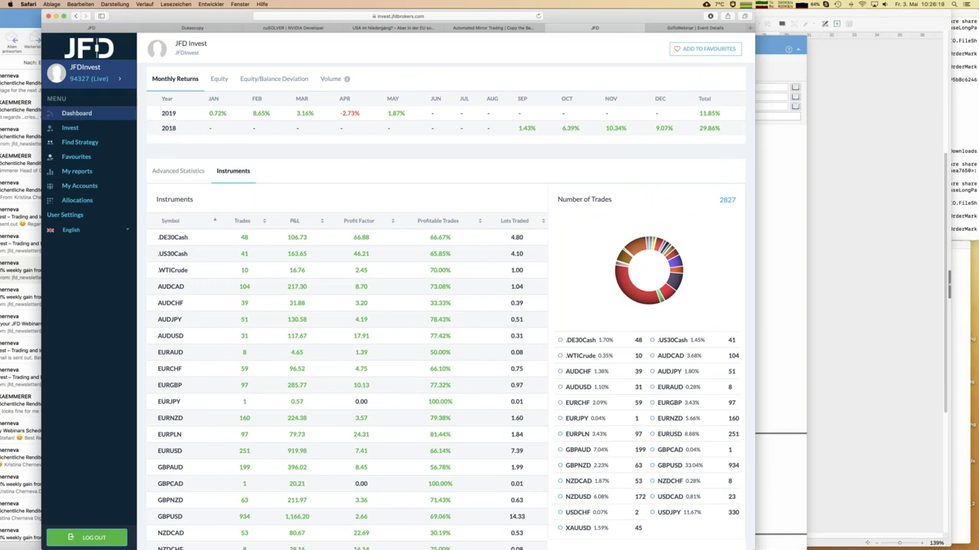
Return to the dashboard and inspect individual points on the account's balance chart
click(77, 113)
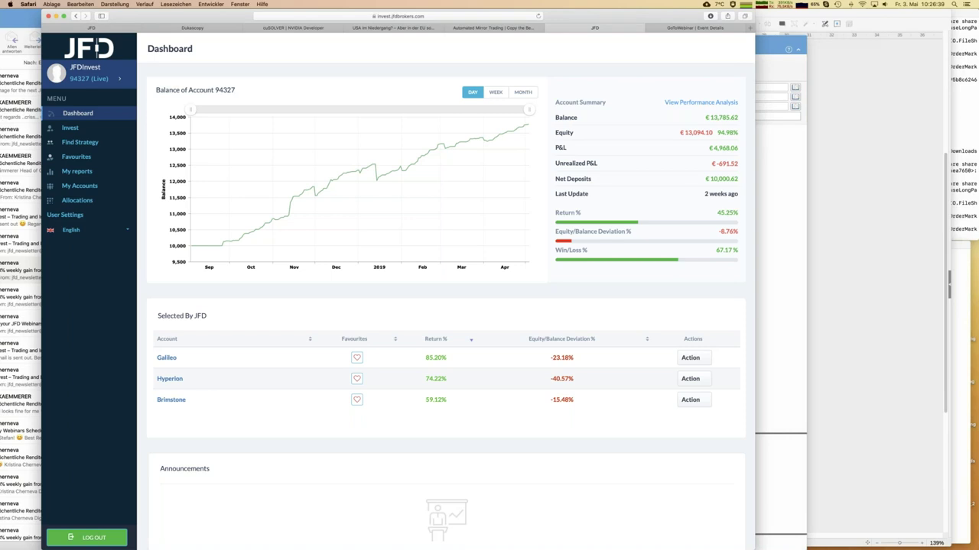
mouse_move(304, 221)
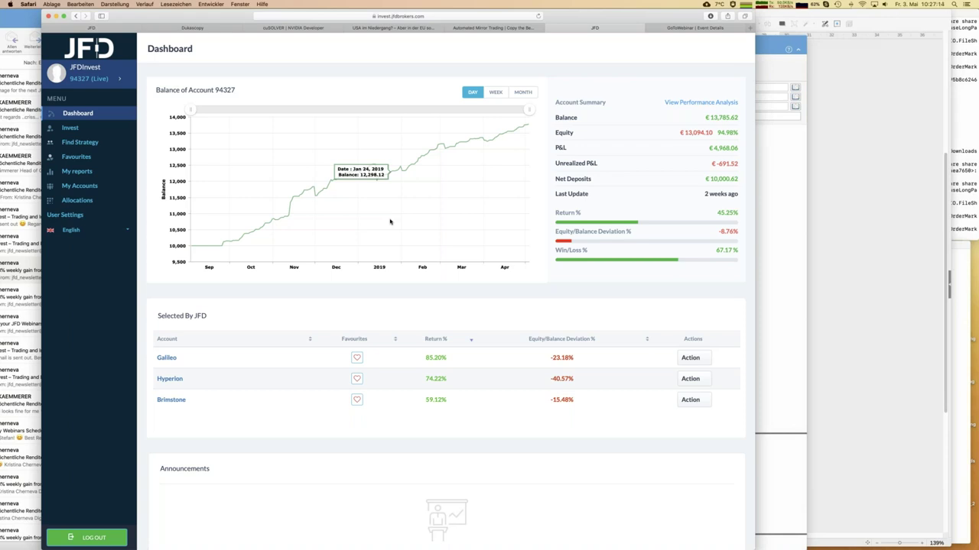
Switch to the JFD_Brokers_JFD_Invest_EN.odp presentation in LibreOffice and go back to its title slide
mouse_move(4, 333)
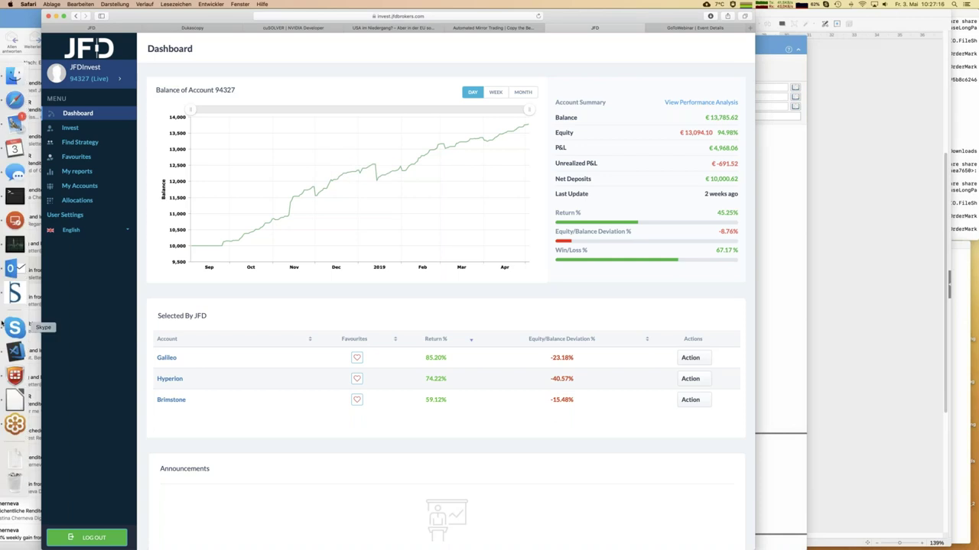
click(10, 399)
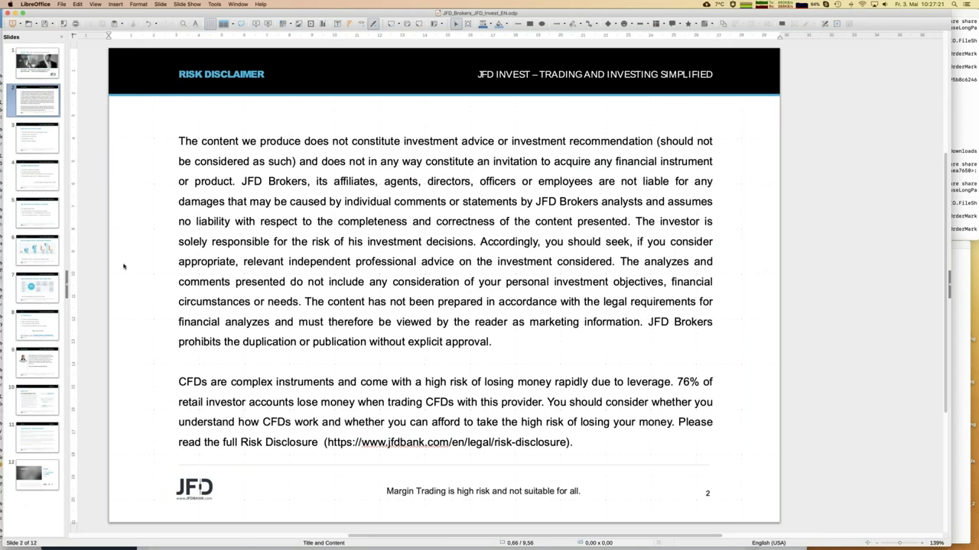
key(Up)
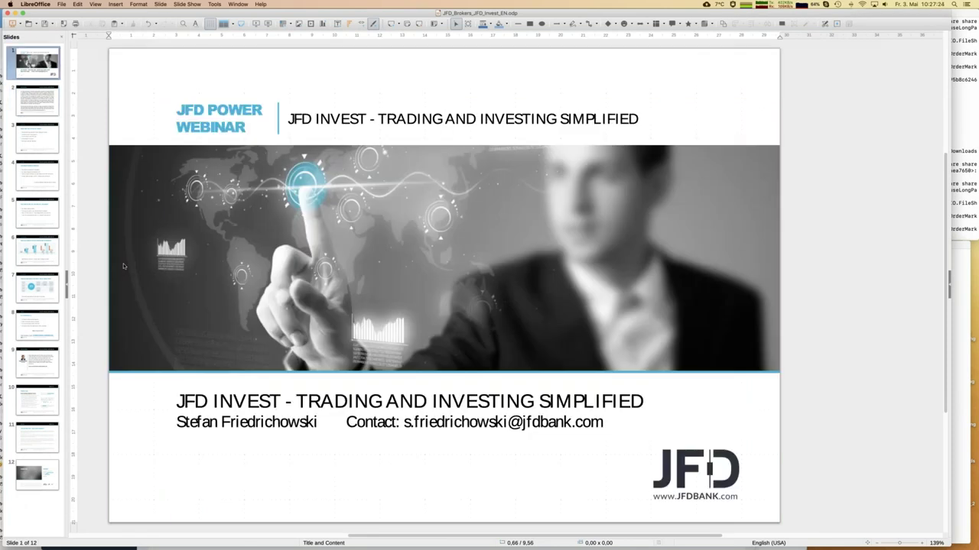